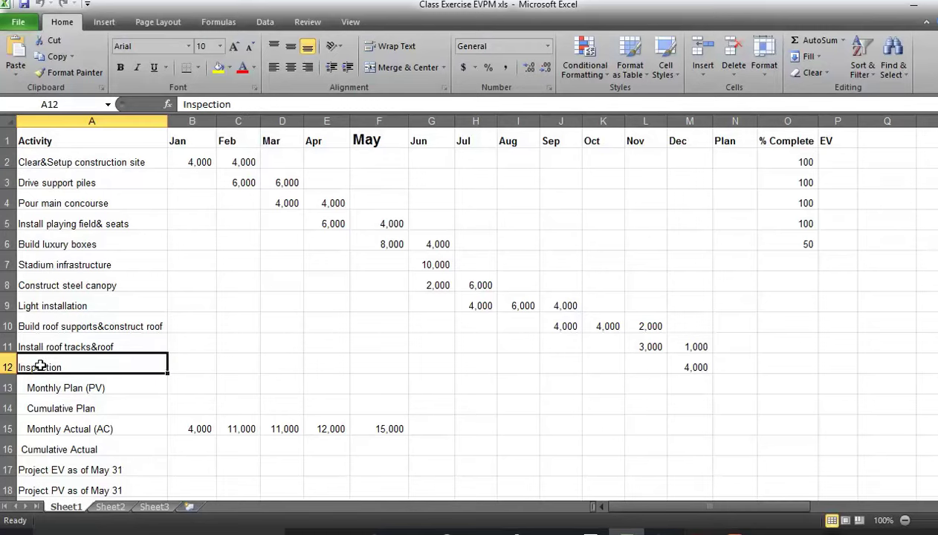
left_click(199, 147)
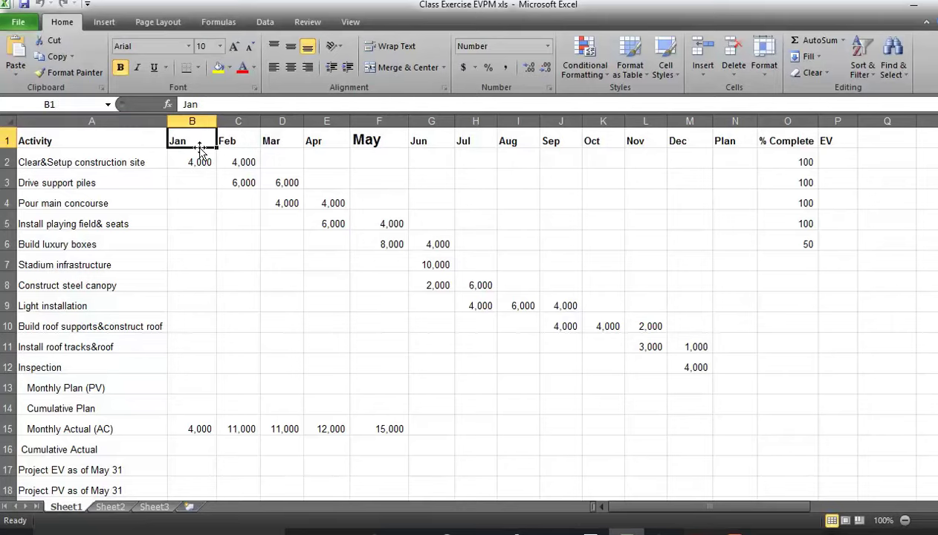
left_click(688, 140)
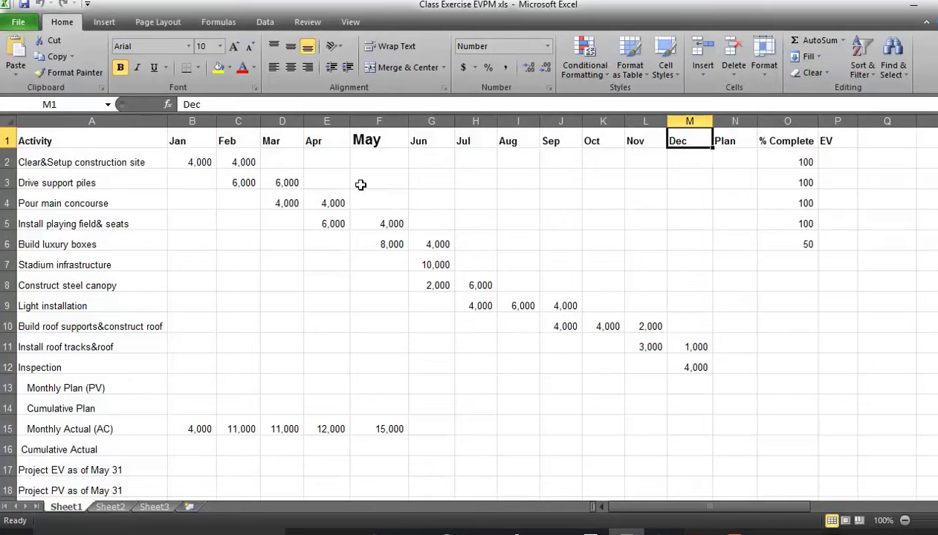
left_click(192, 161)
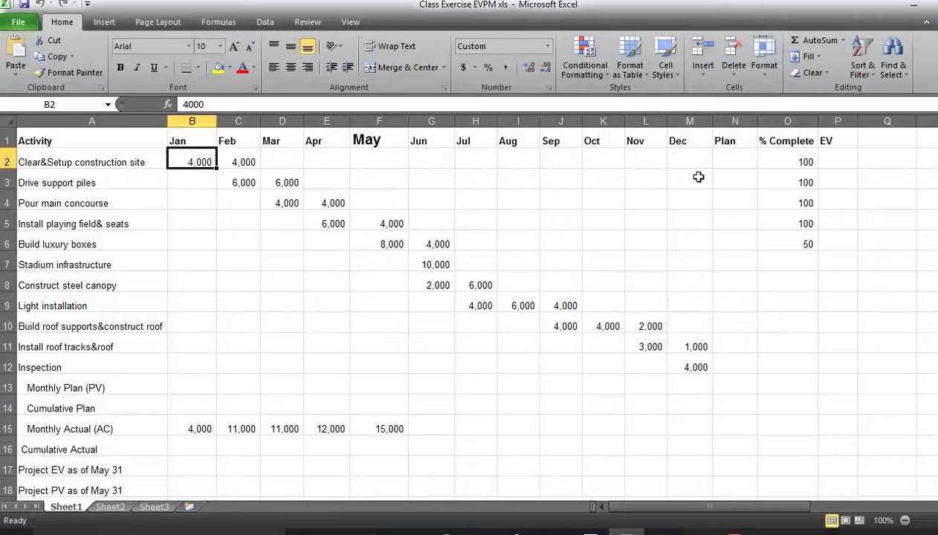
- Sum B2:M2 in the Plan cell N2 and fill the formula down through the Inspection row, N12
left_click(740, 161)
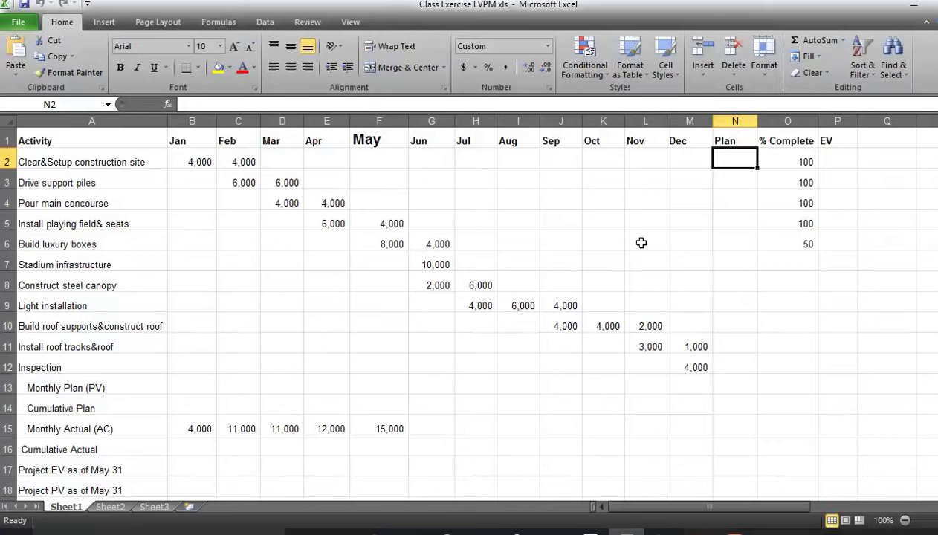
type("=su")
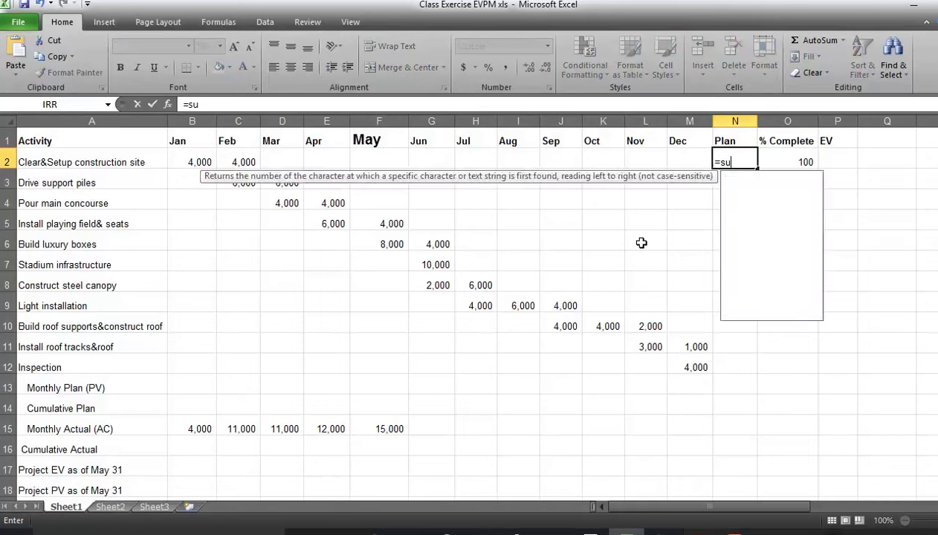
type("m")
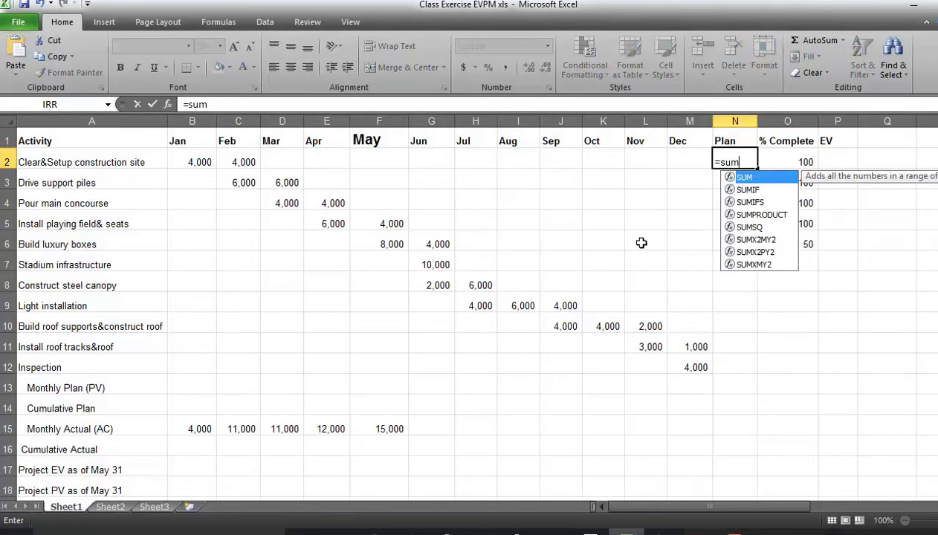
double_click(741, 178)
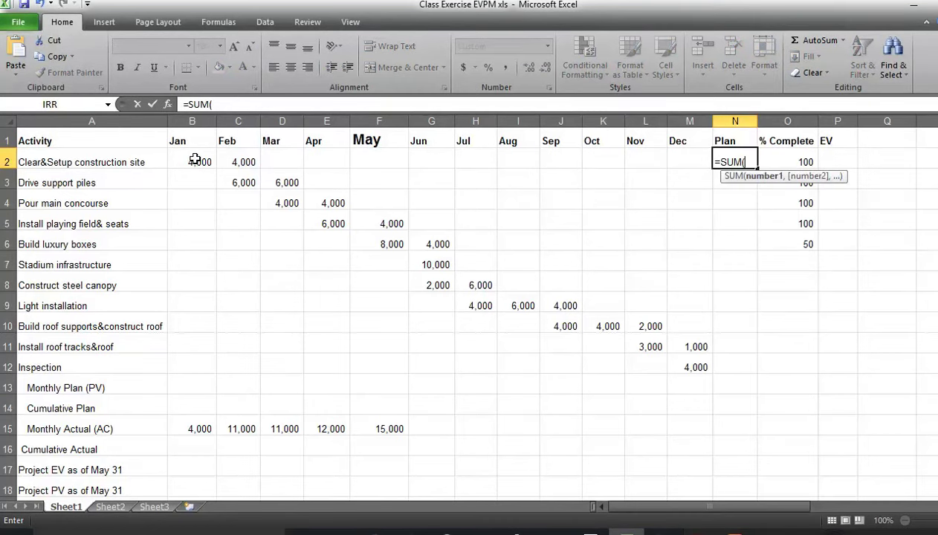
left_click_drag(195, 159, 671, 158)
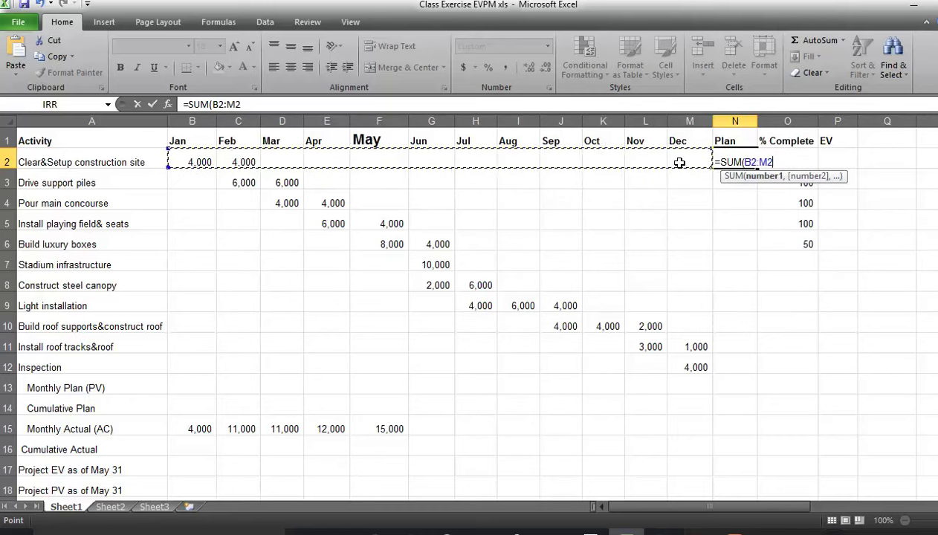
key("Return")
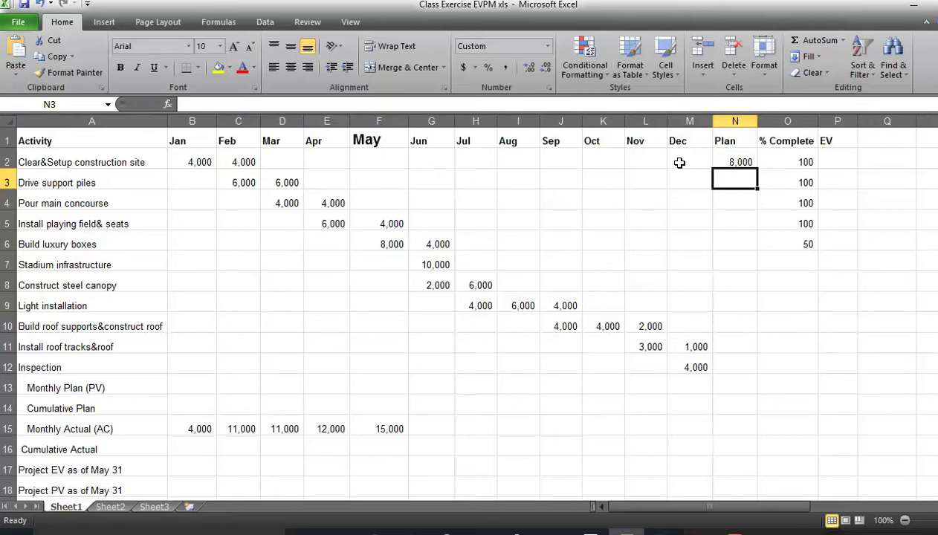
left_click(738, 159)
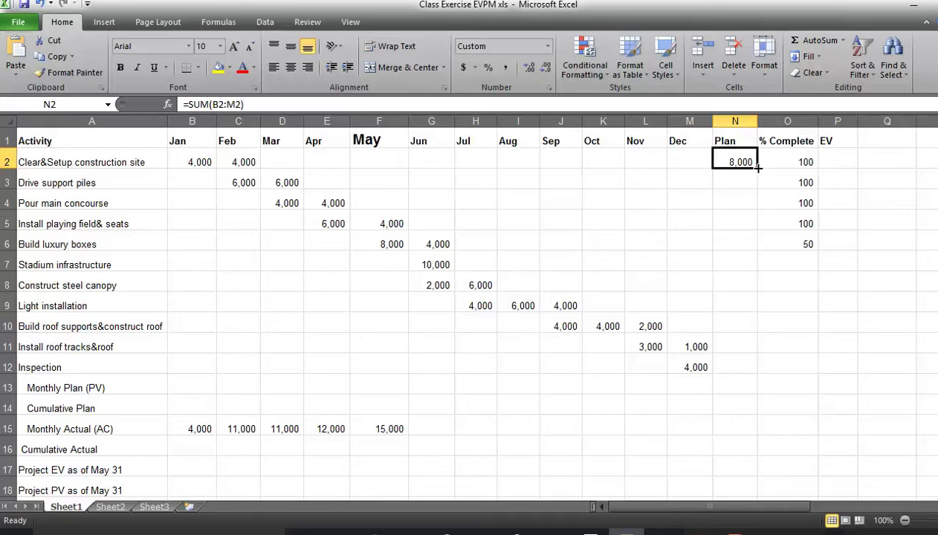
left_click_drag(757, 169, 738, 367)
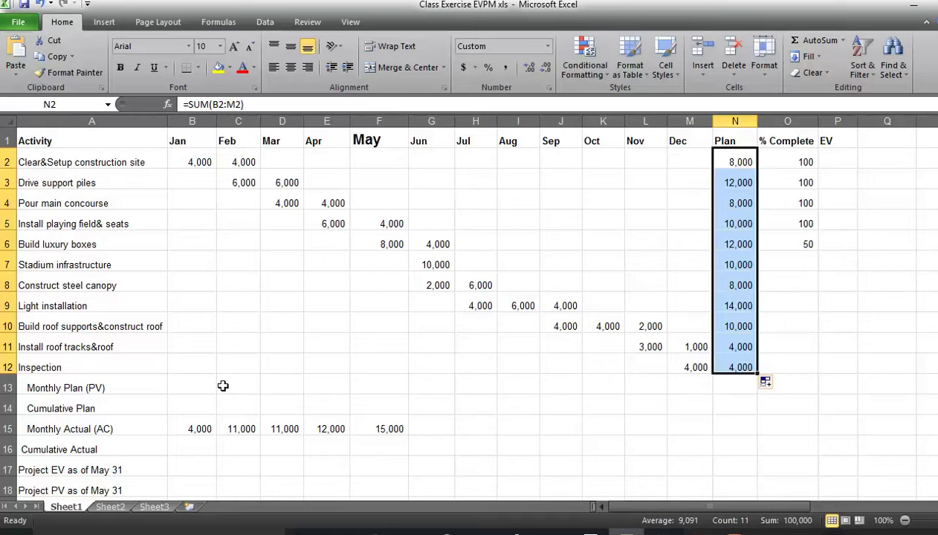
left_click(830, 167)
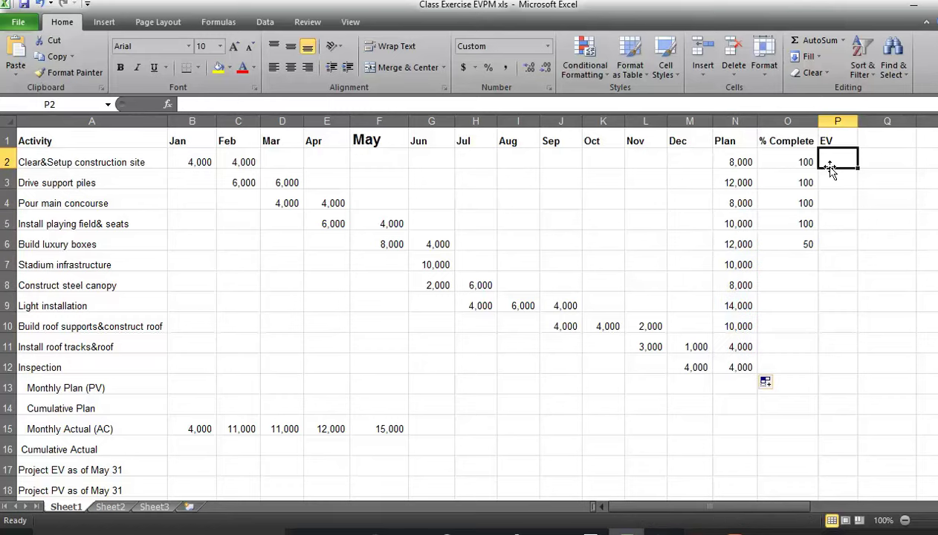
left_click(72, 470)
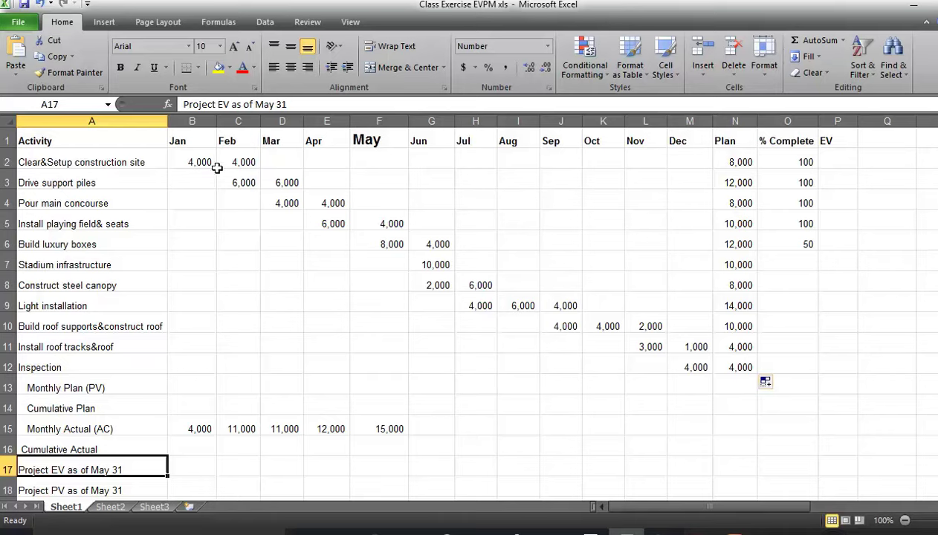
left_click(194, 138)
left_click_drag(195, 138, 398, 148)
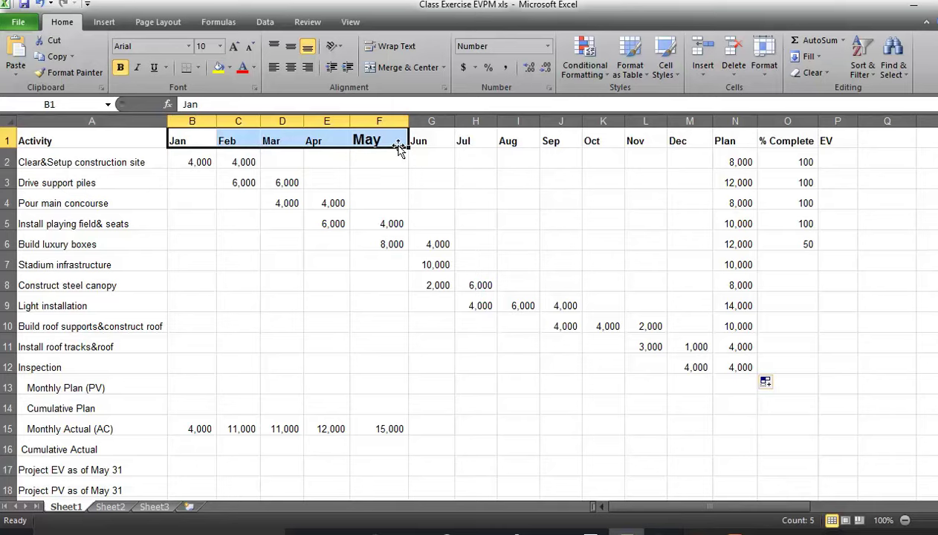
left_click(832, 165)
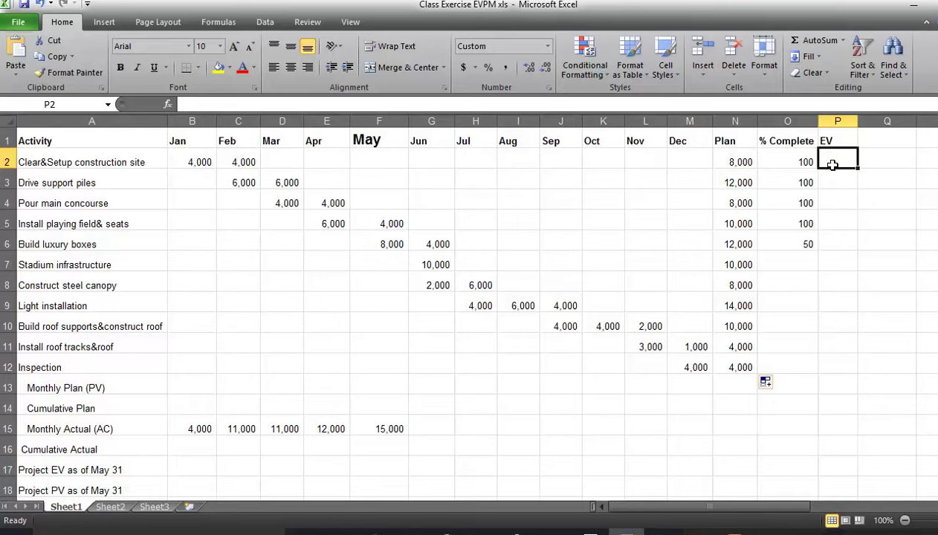
left_click(791, 158)
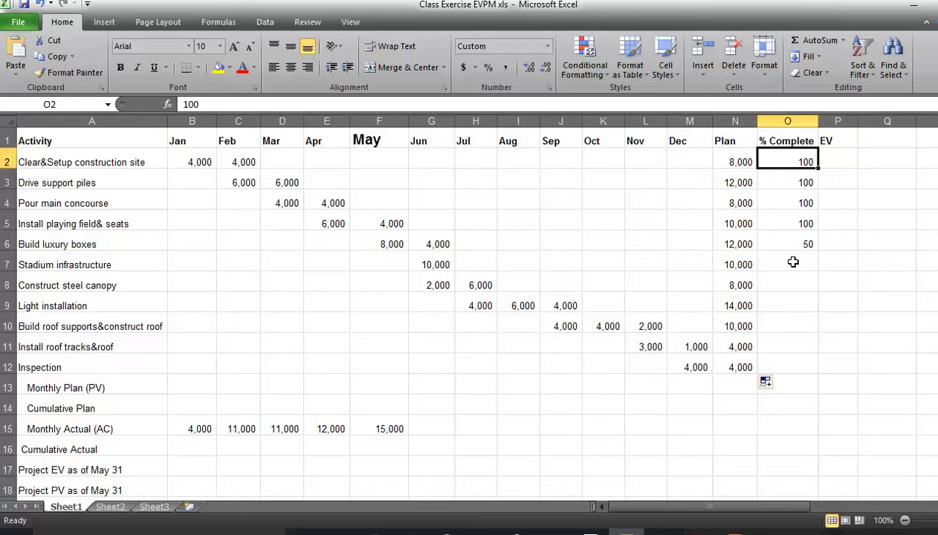
- Enter the EV formula =O2*N2 in P2, multiplying % Complete by Plan for Clear&Setup construction site
left_click(836, 165)
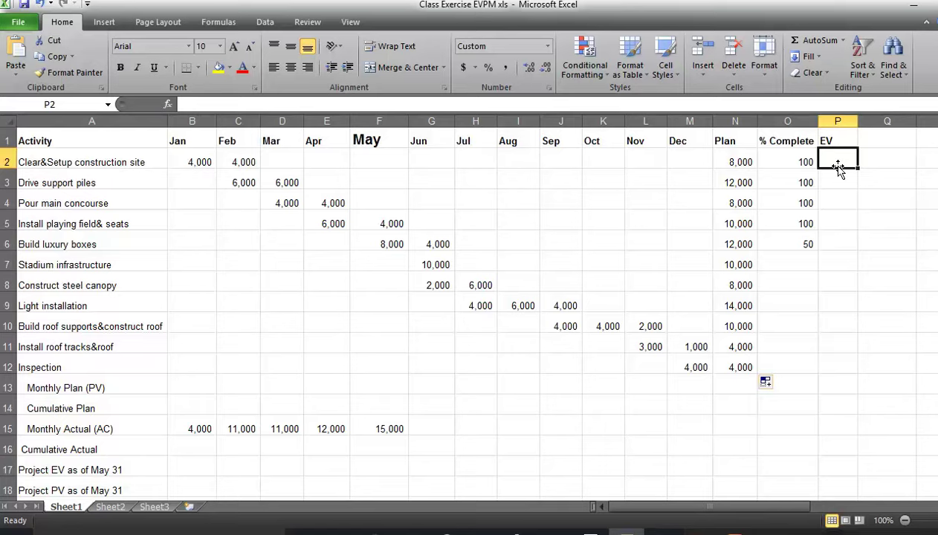
type("=")
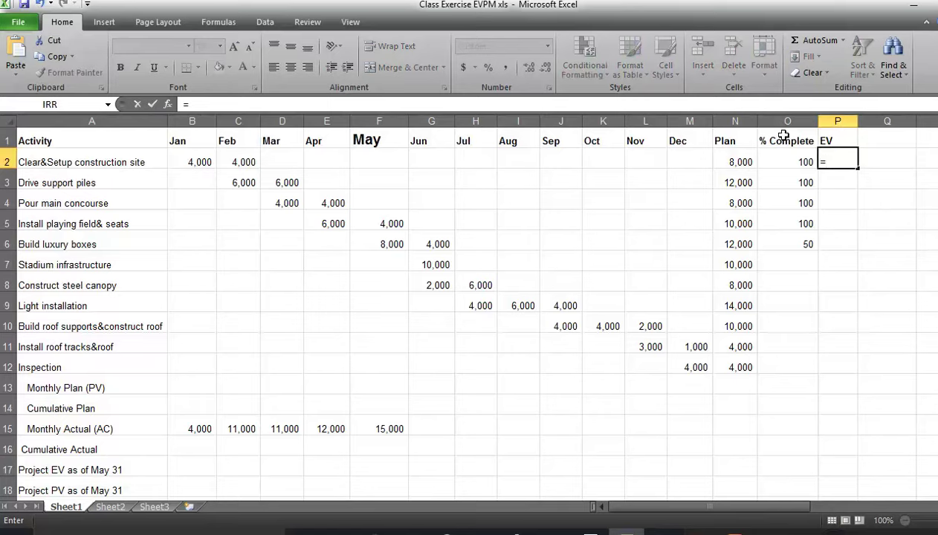
left_click(794, 157)
type("*")
left_click(735, 159)
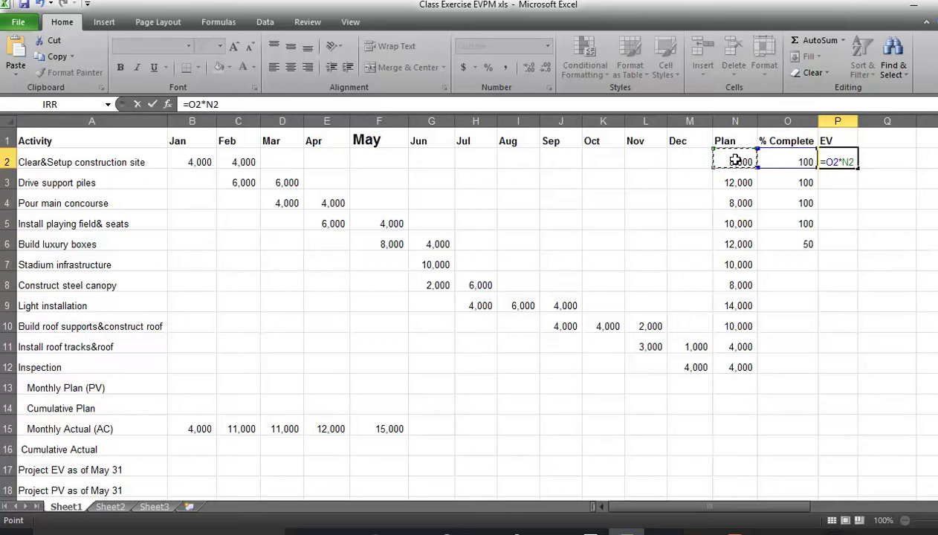
key("Return")
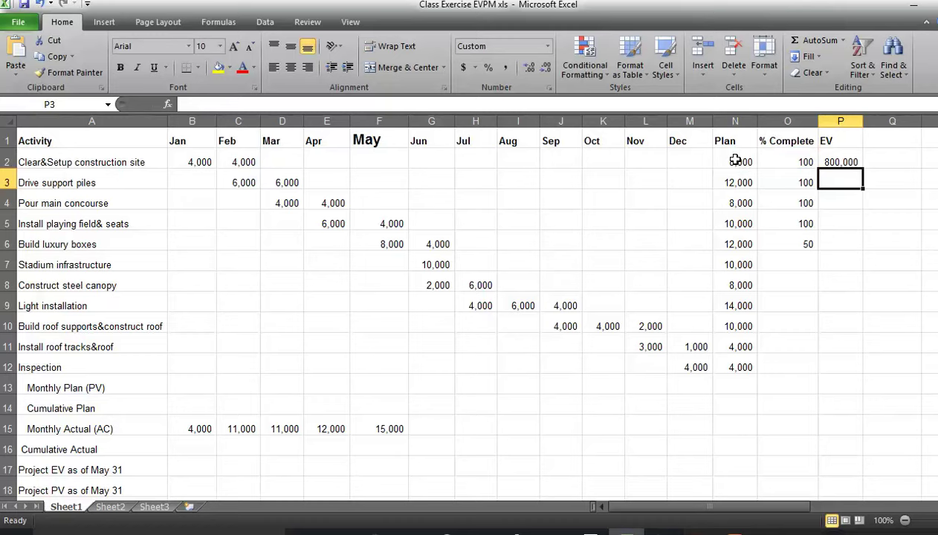
- Change the EV formula in P2 to =O2*N2/100 and fill it down to the Build luxury boxes row, P6
left_click(828, 155)
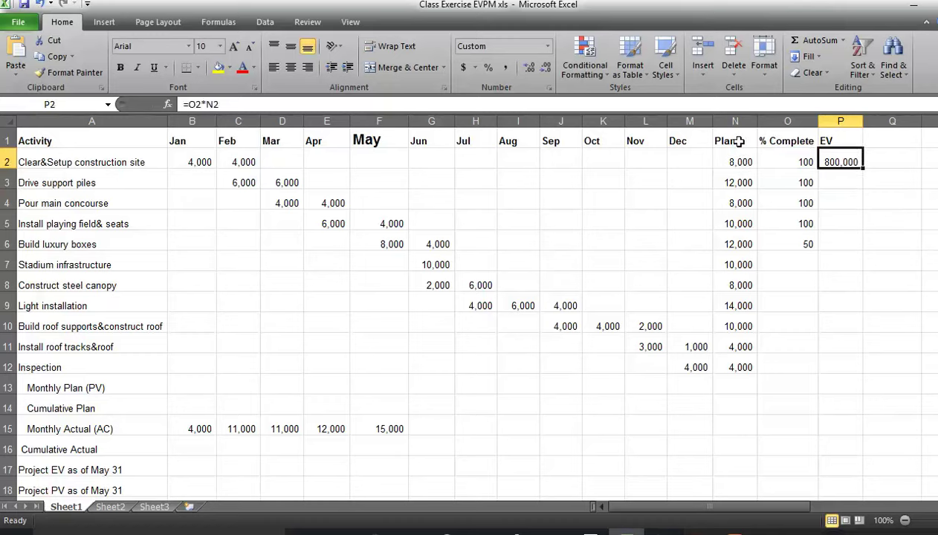
left_click(230, 102)
type("/100")
key("Return")
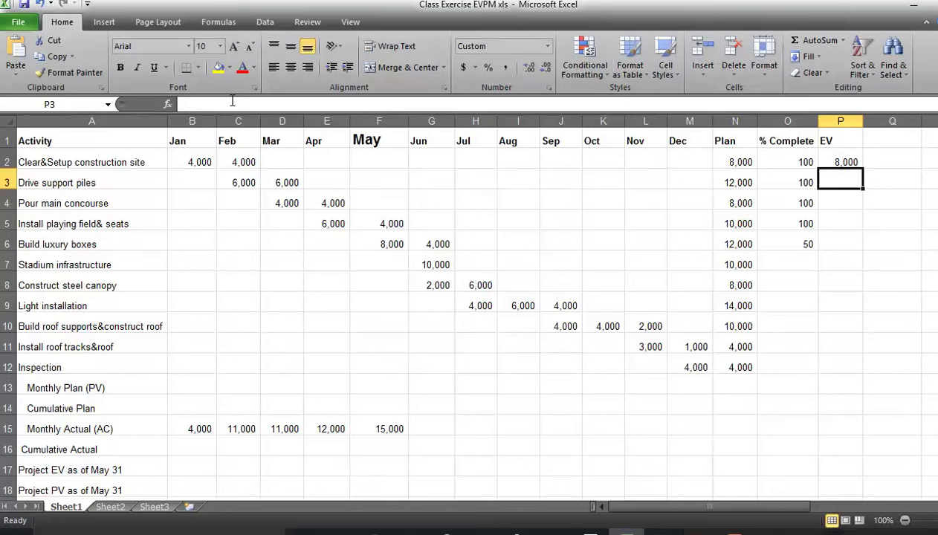
left_click(836, 163)
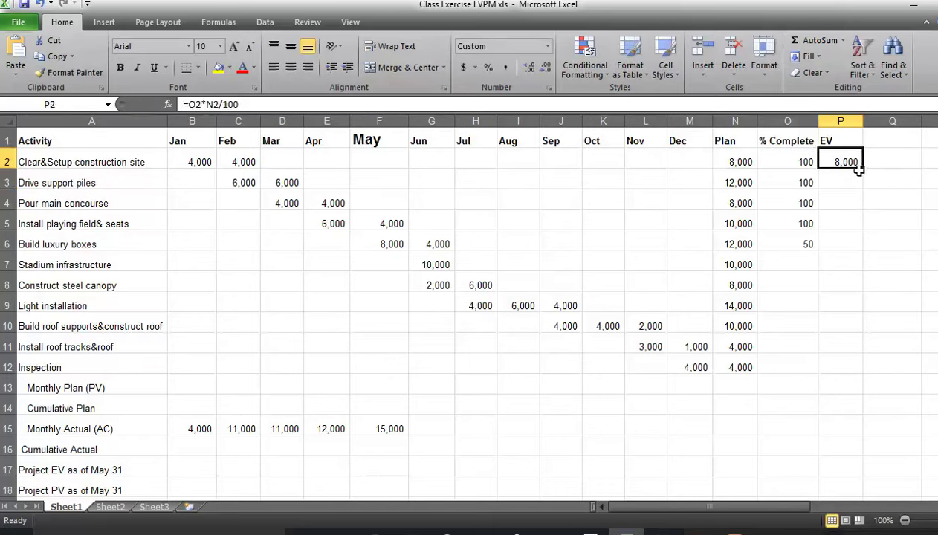
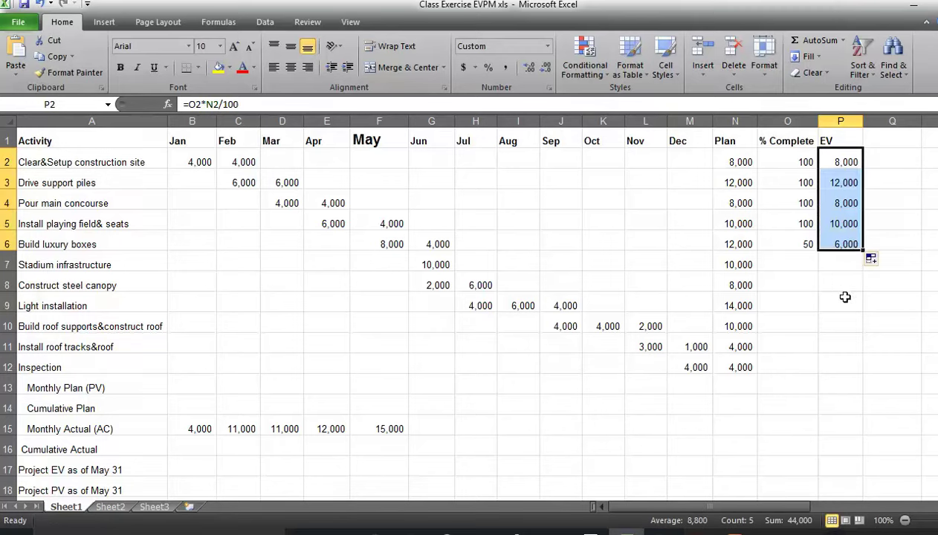
- Total the EV column in P12 with =SUM(P2:P7)
left_click(840, 362)
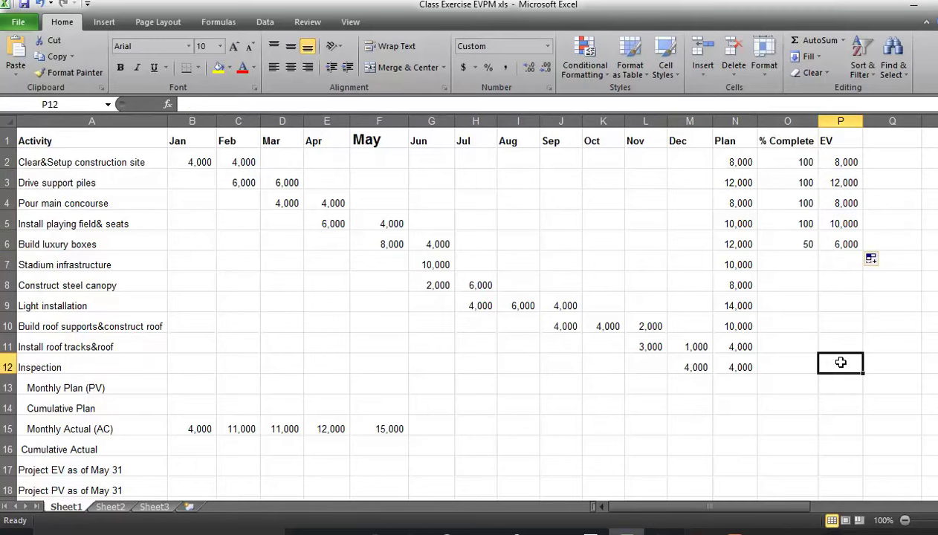
type("=sum")
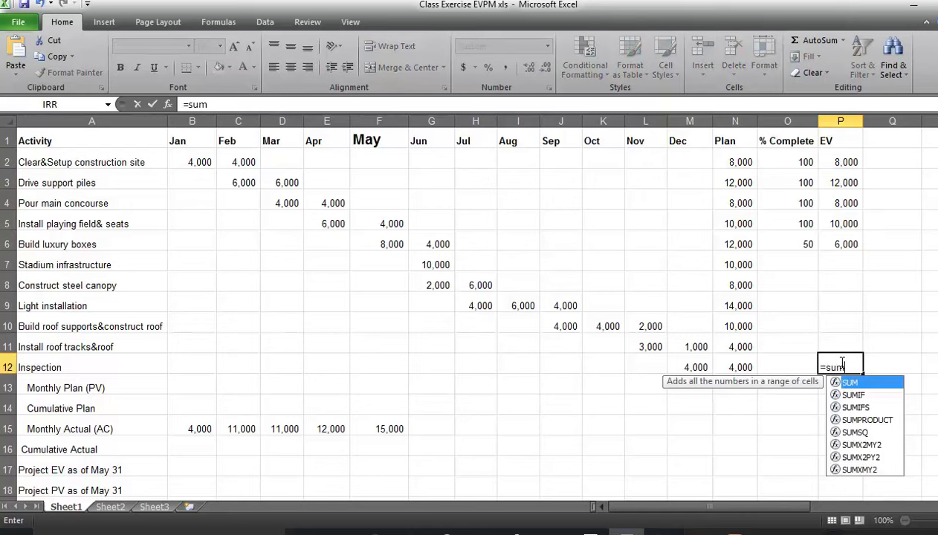
double_click(853, 382)
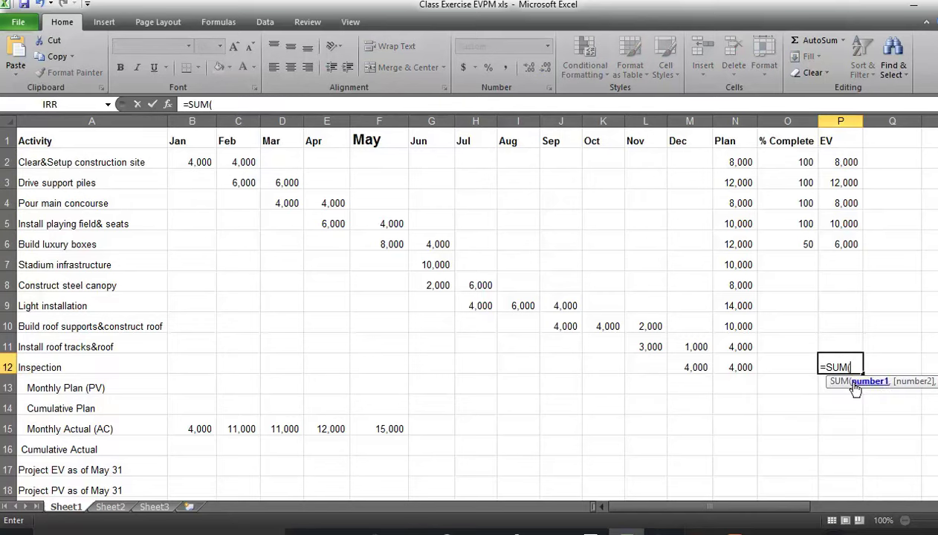
left_click_drag(846, 161, 847, 251)
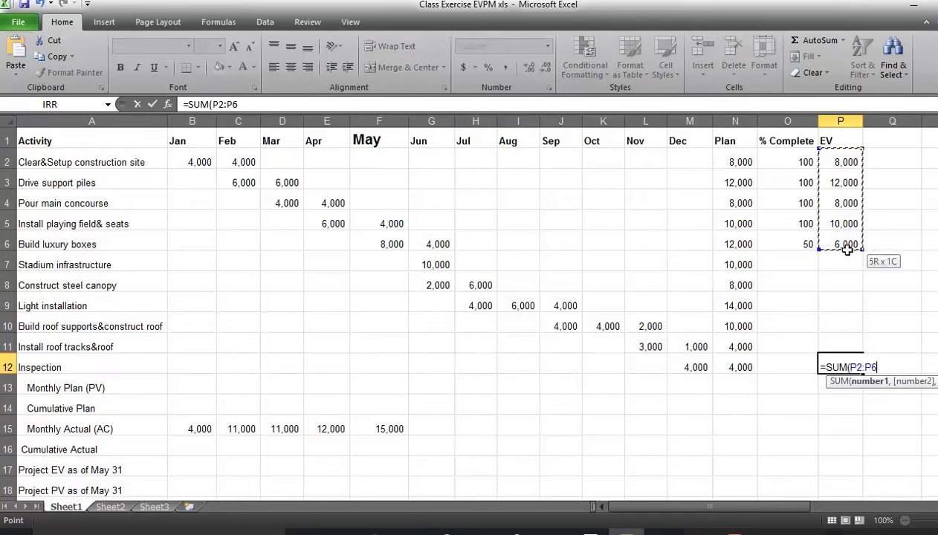
key("Return")
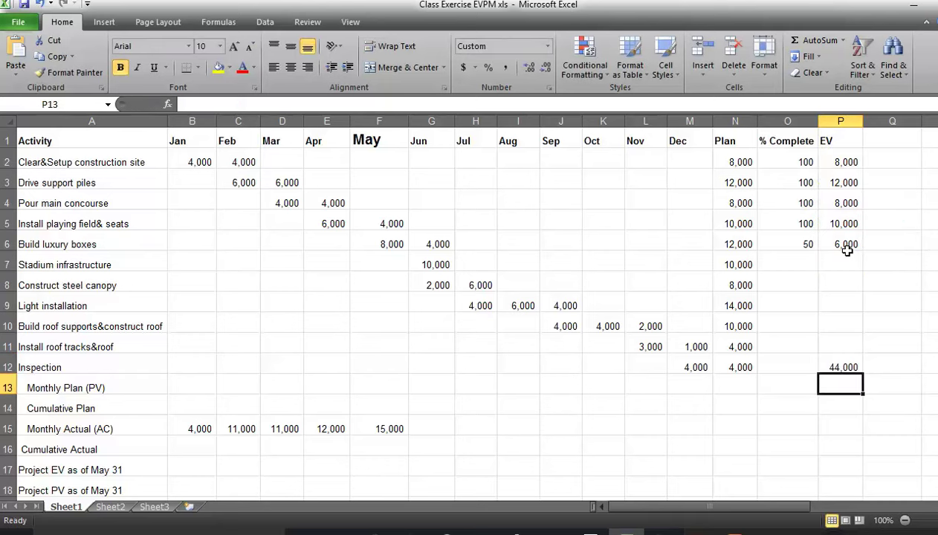
- Give the EV total cell P12 a light green fill
left_click(848, 364)
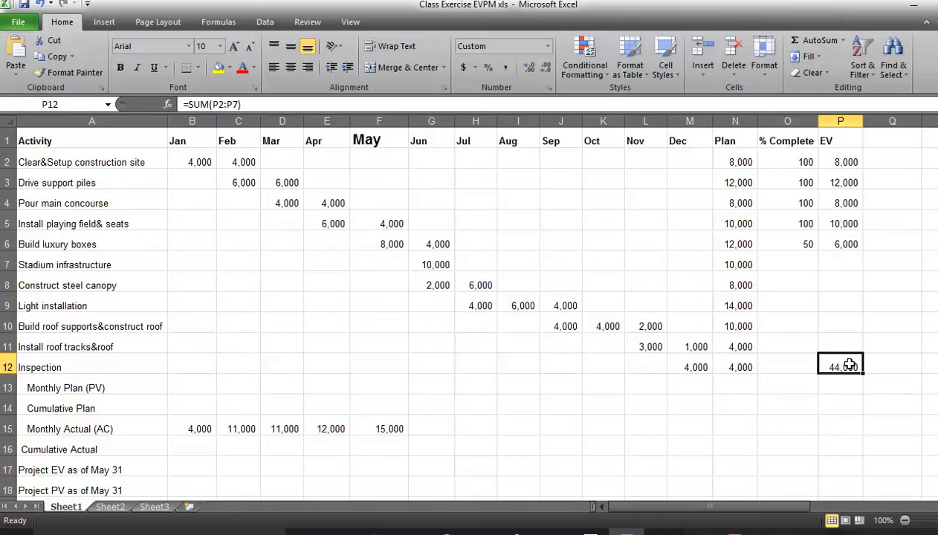
left_click(230, 67)
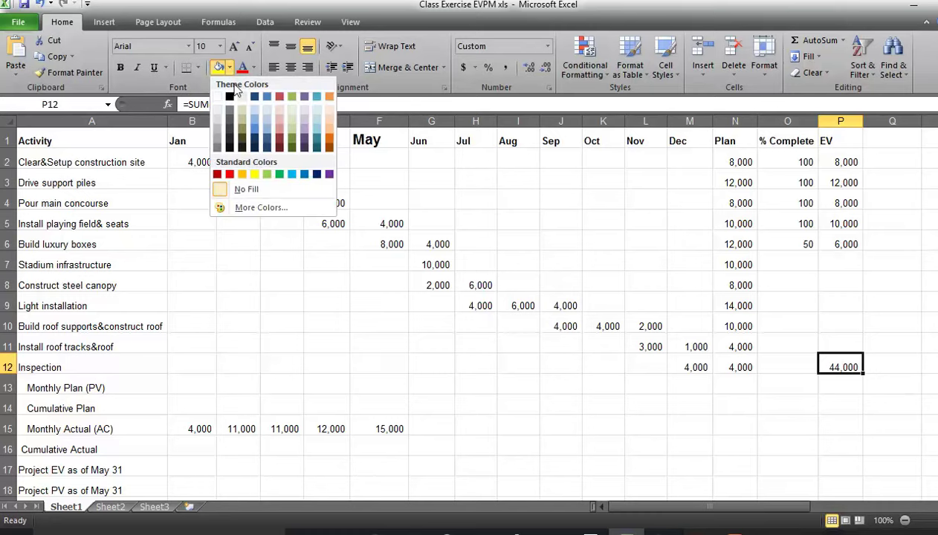
left_click(267, 175)
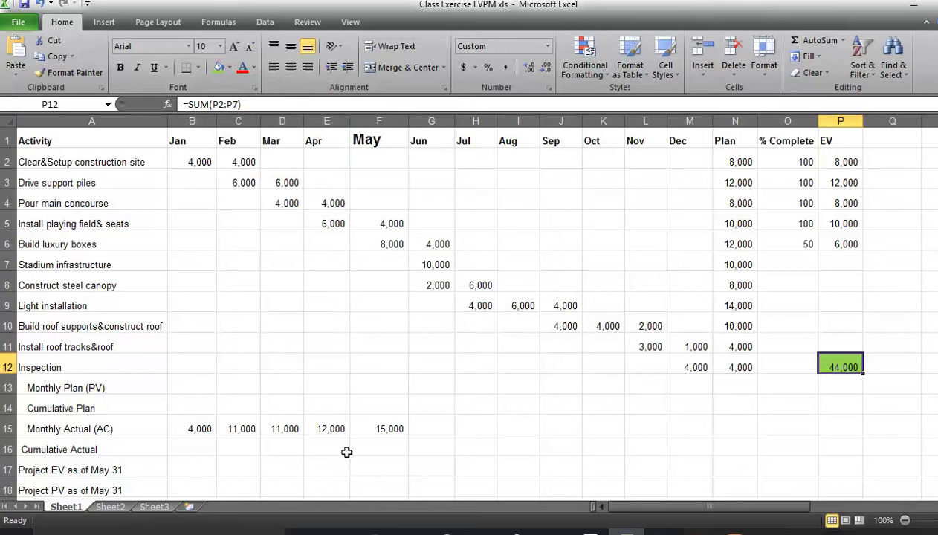
- Link Project EV as of May 31 in B17 to the EV total with =P12 and give it a light green fill
left_click(201, 465)
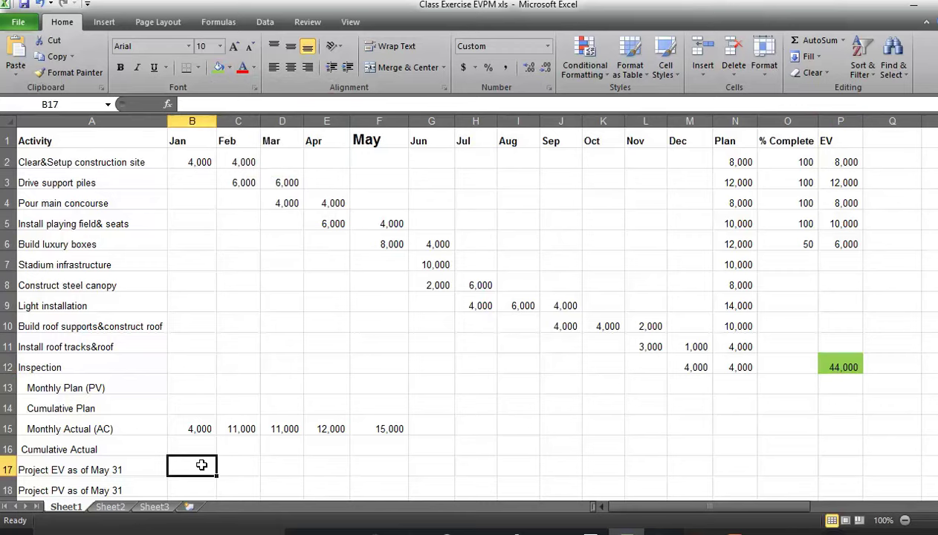
type("=")
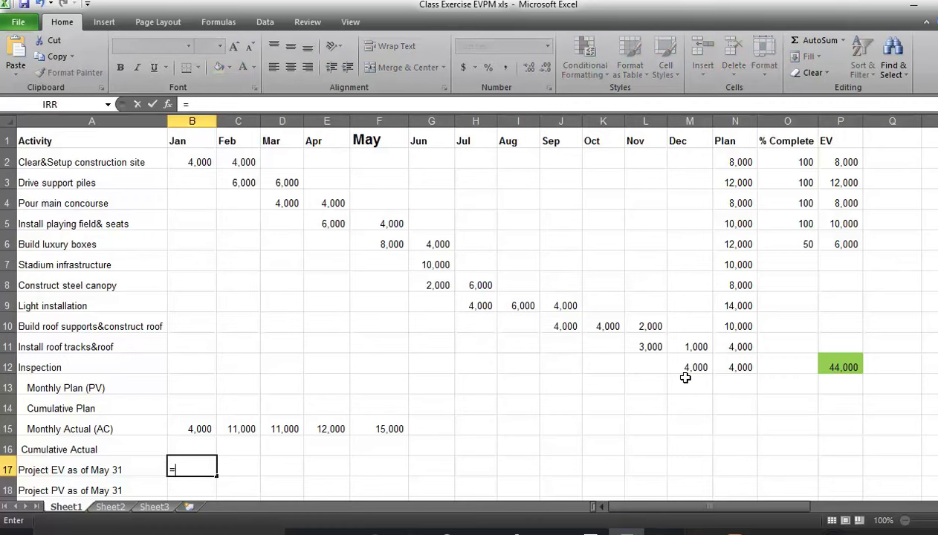
left_click(841, 357)
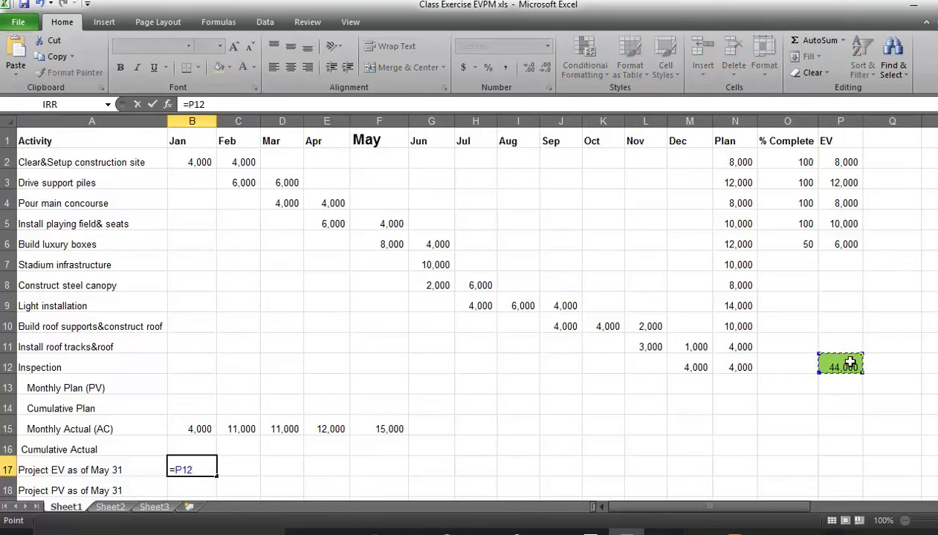
key("Return")
key("Up")
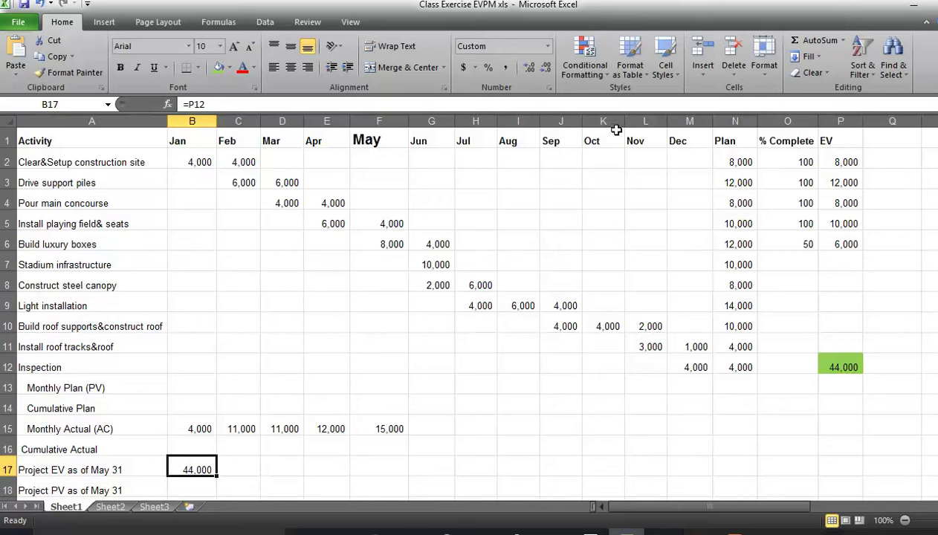
left_click(214, 71)
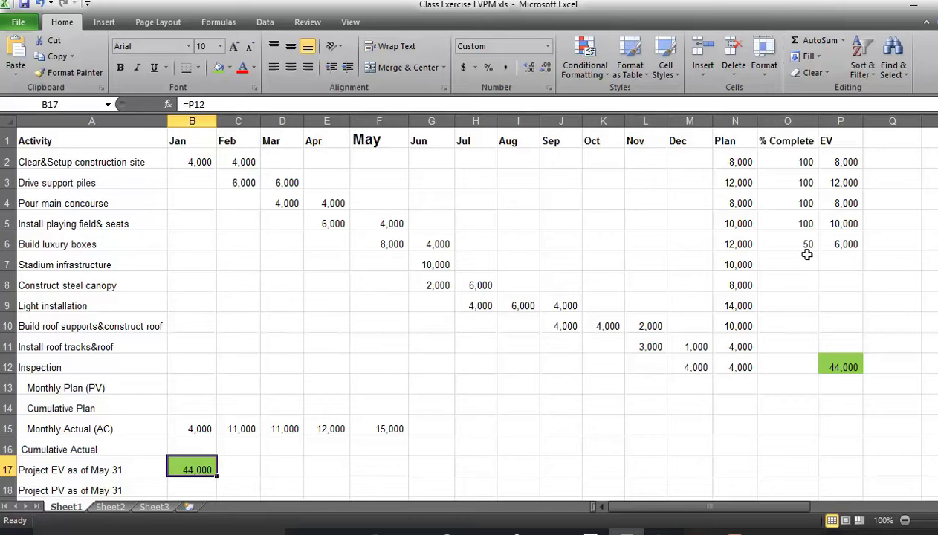
- Enter =B2 in B13 as the January Monthly Plan (PV)
left_click(202, 385)
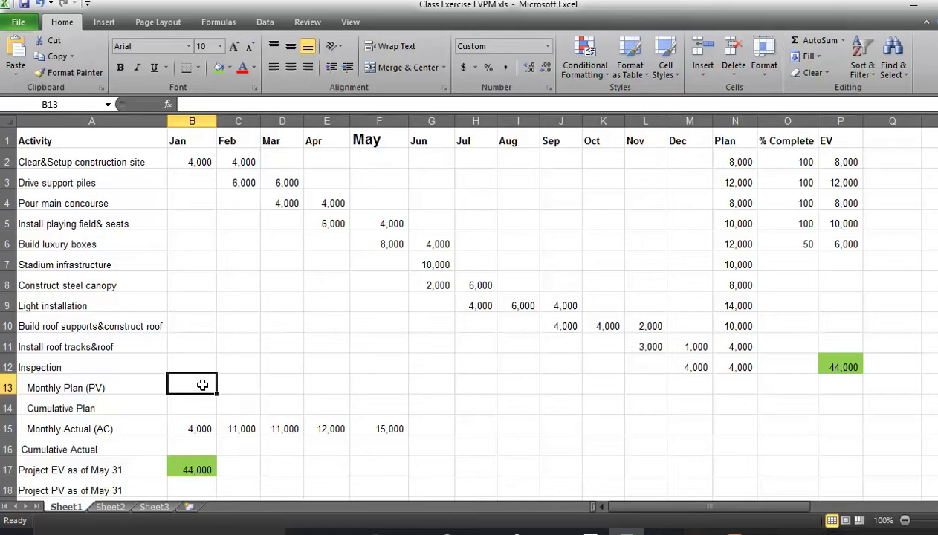
type("=")
left_click(182, 158)
key("Return")
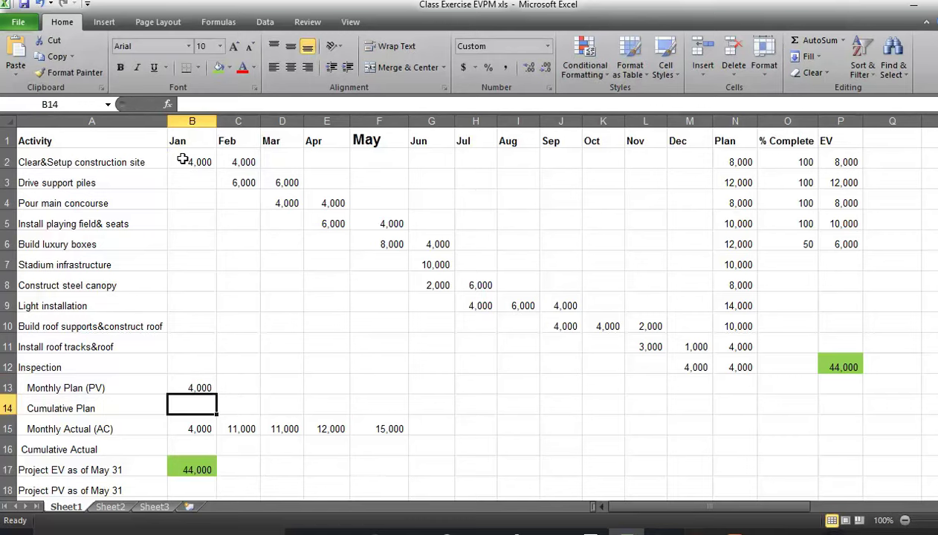
- Sum February's Monthly Plan (PV) in C13 with =SUM(C2:C12) and fill the formula across to December, M13
left_click(240, 387)
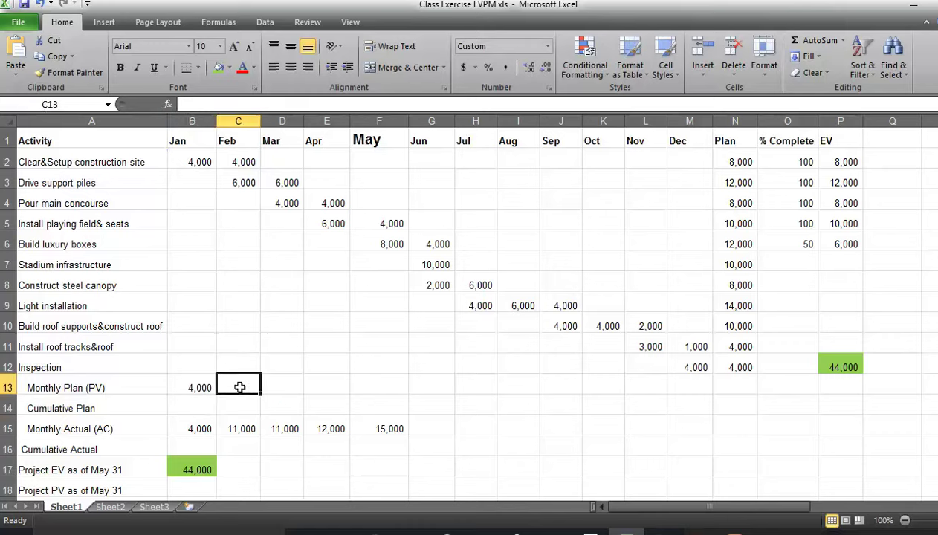
type("=")
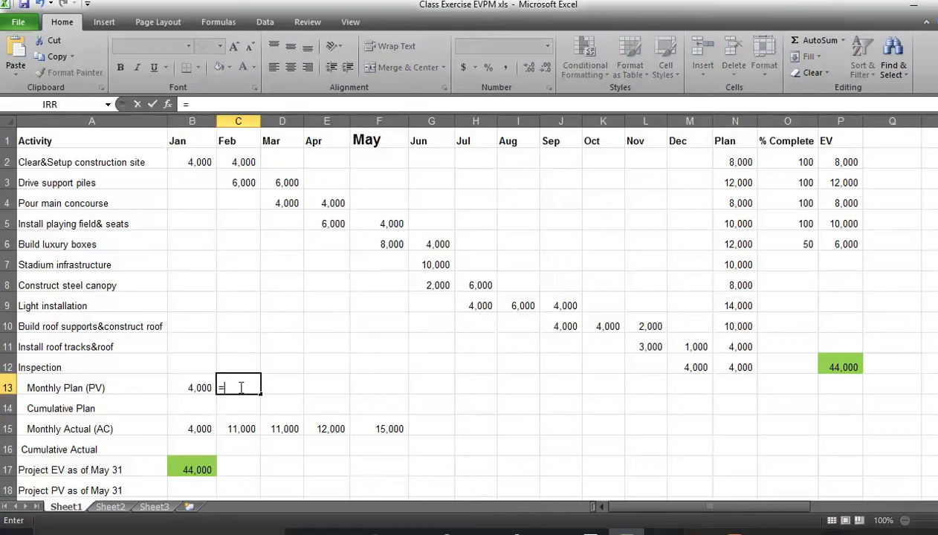
type("sum")
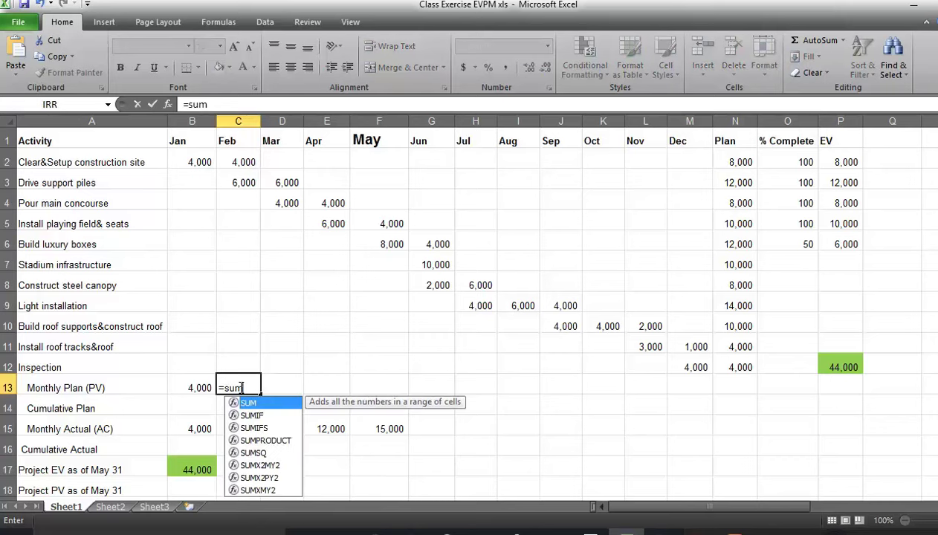
double_click(250, 405)
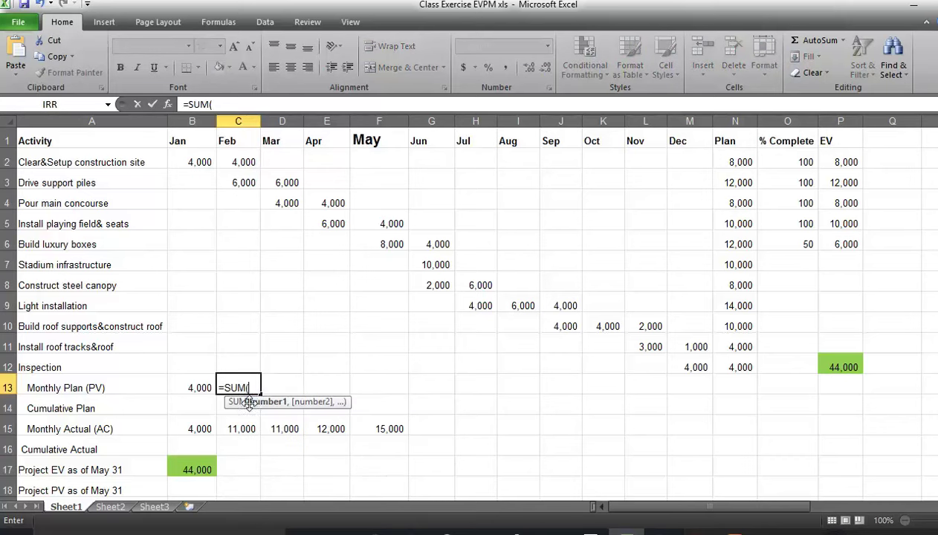
left_click_drag(241, 158, 241, 360)
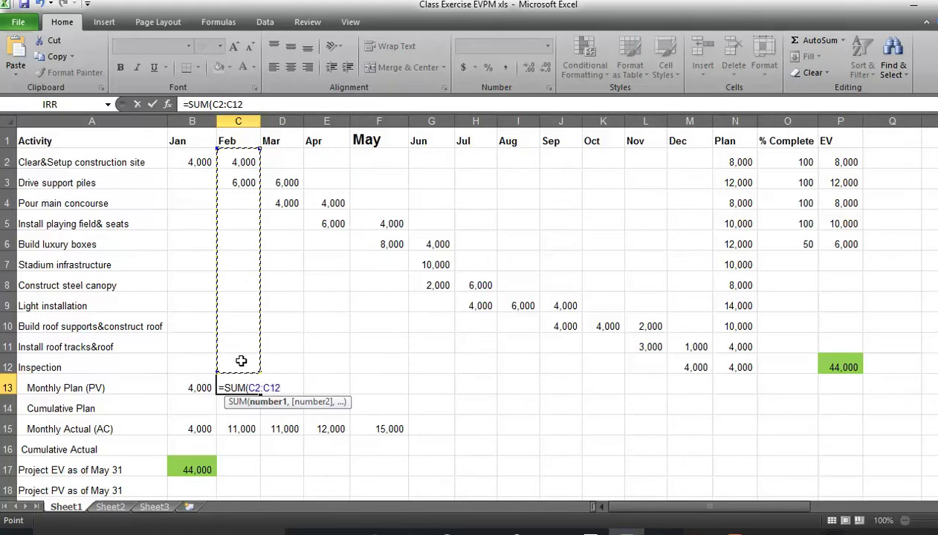
key("Return")
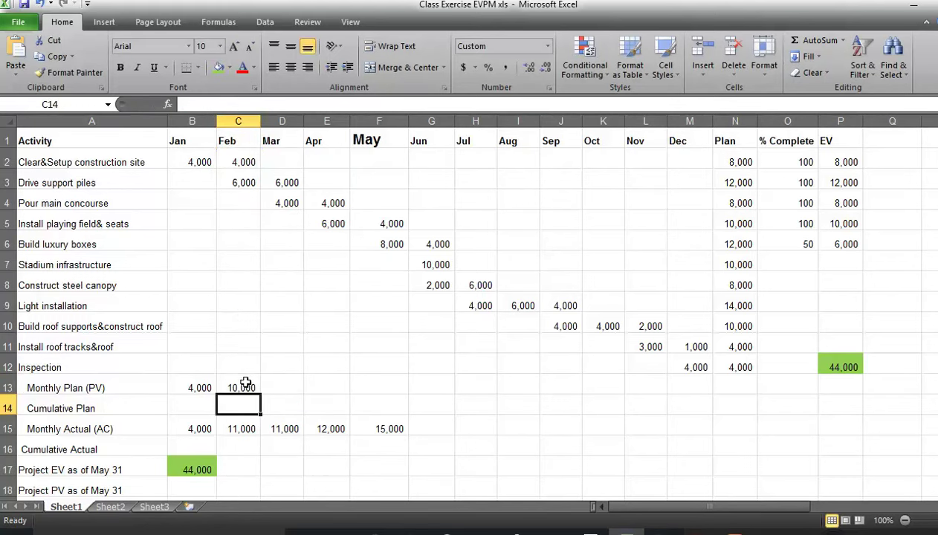
left_click(246, 384)
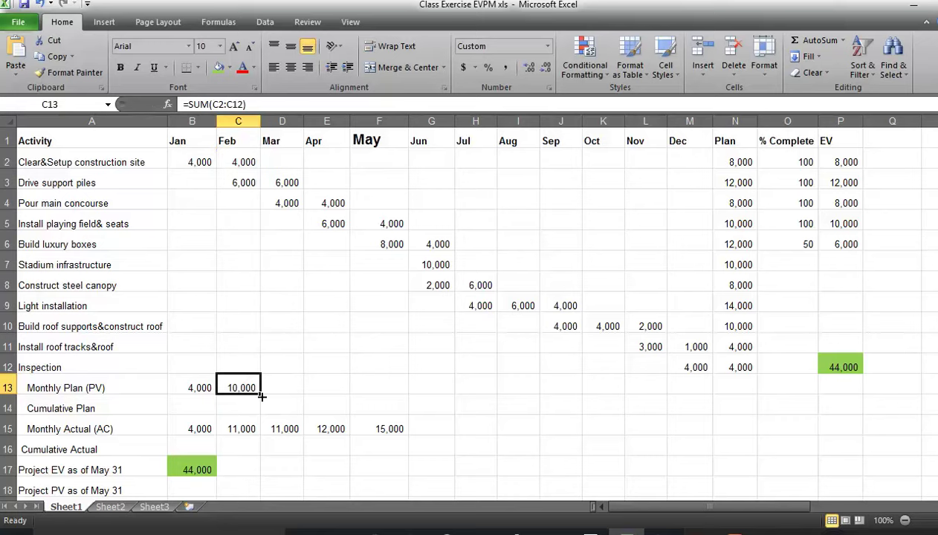
left_click_drag(259, 394, 695, 387)
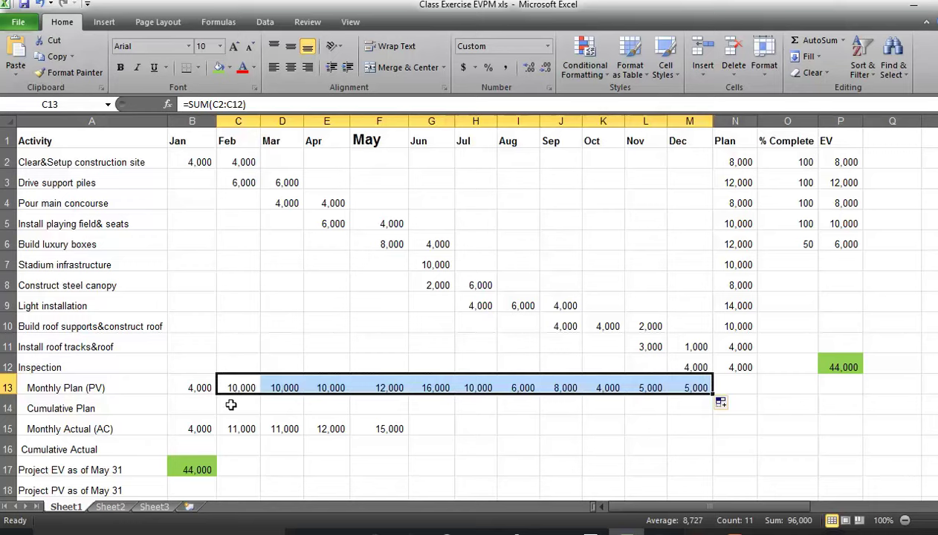
- Enter =B13 in B14 as the January Cumulative Plan
left_click(201, 405)
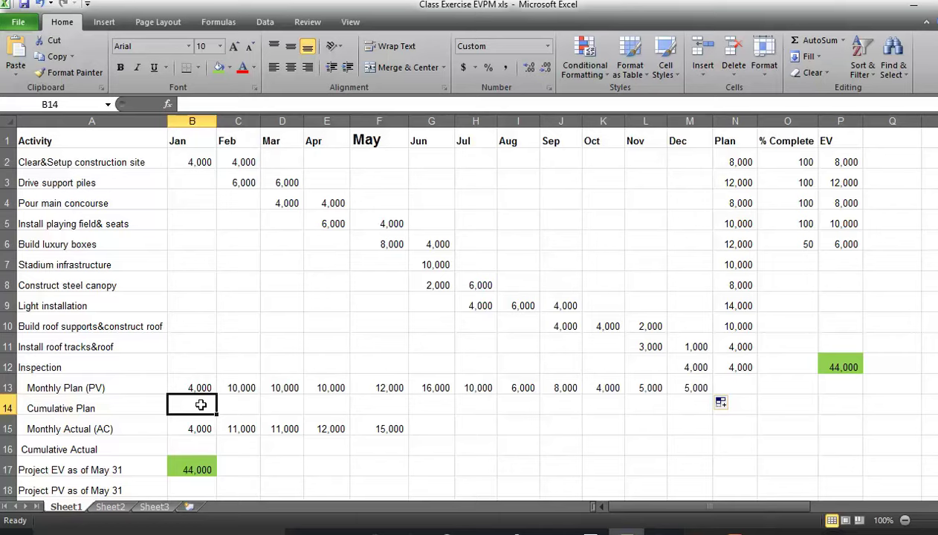
type("=")
left_click(197, 383)
key("Return")
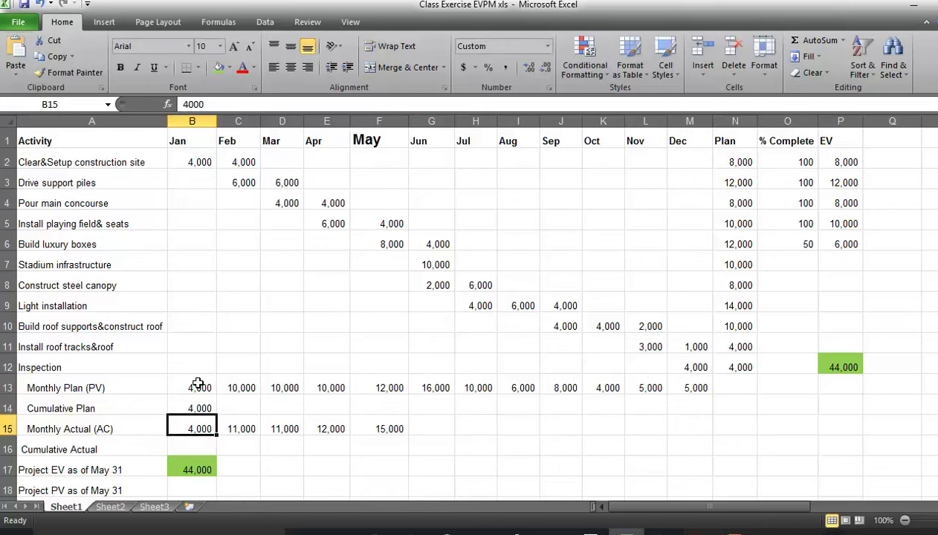
- Enter the Cumulative Plan formula =C13+B14 in C14 for February and fill it across to December, M14
left_click(236, 407)
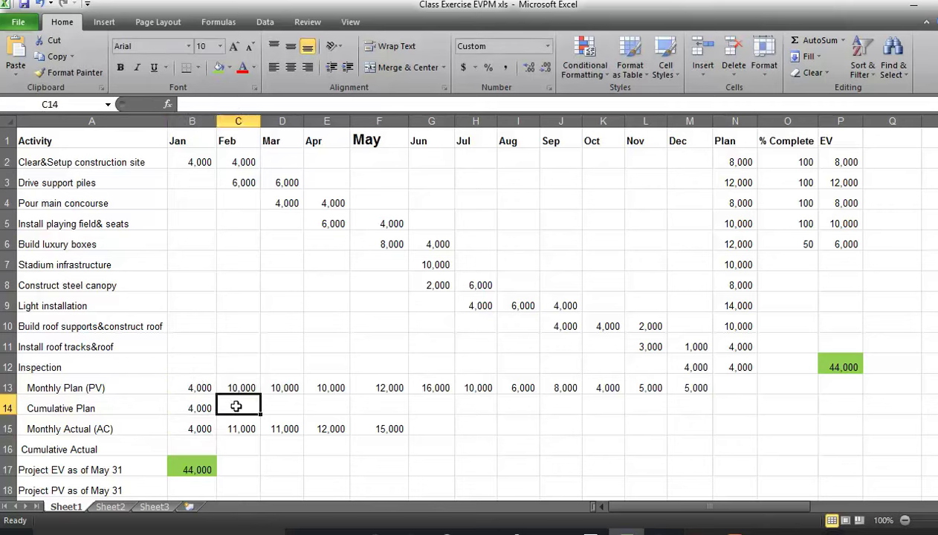
type("=")
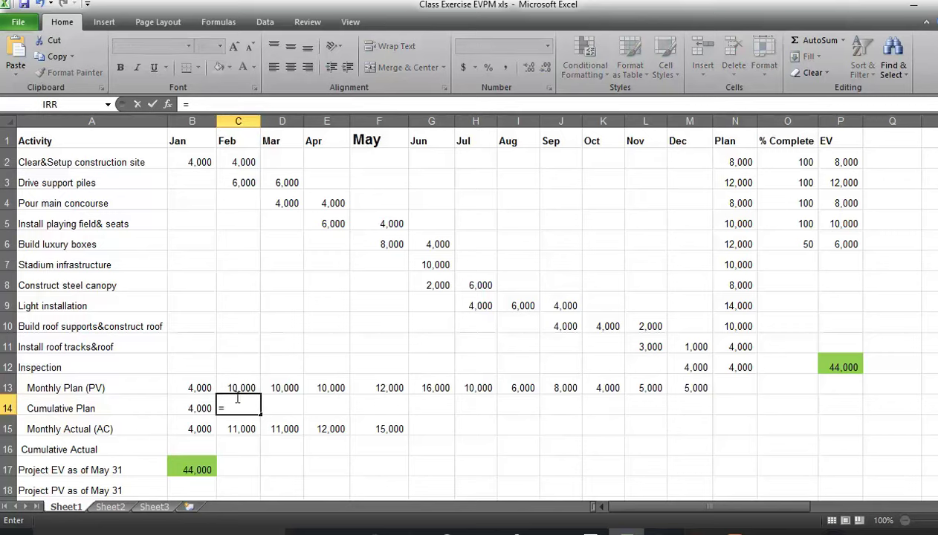
left_click(235, 387)
type("+")
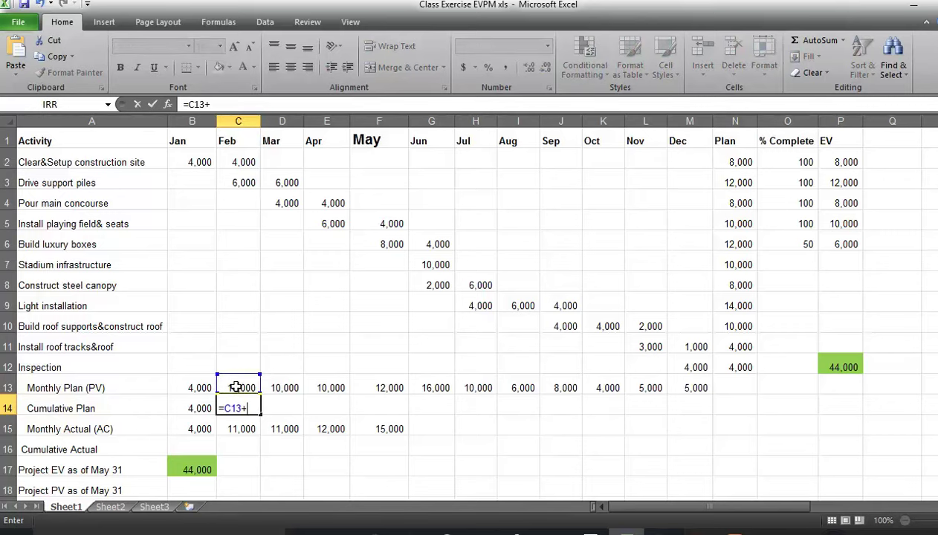
left_click(199, 408)
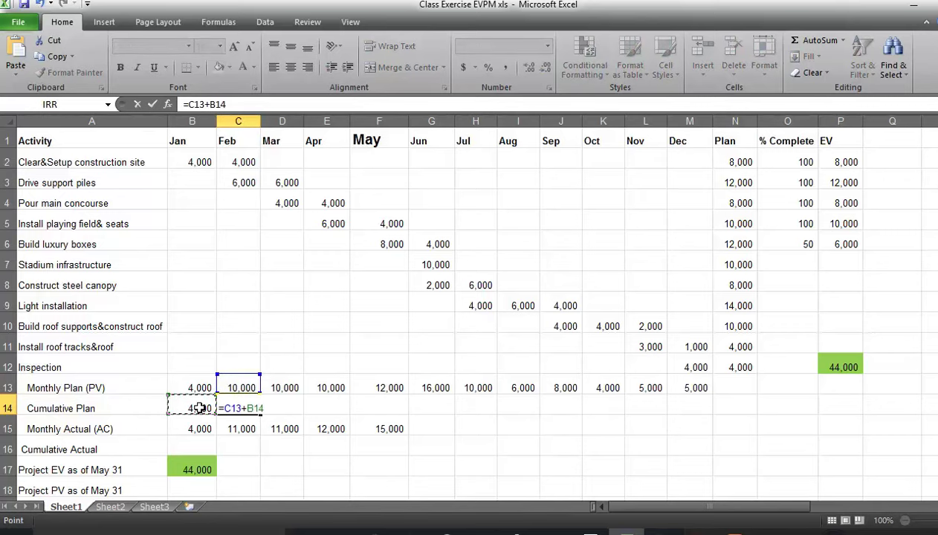
key("Return")
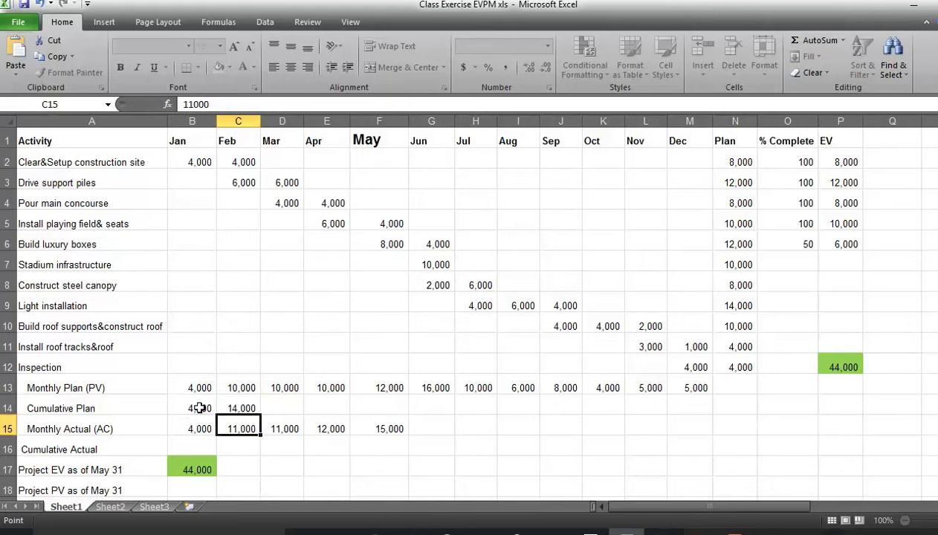
left_click(248, 401)
left_click_drag(260, 413, 694, 410)
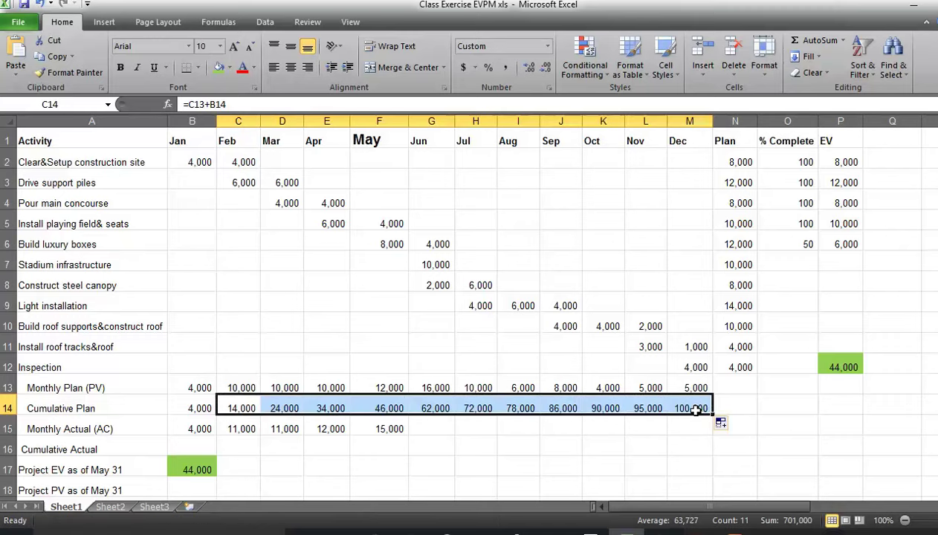
key("alt+Tab")
key("Tab")
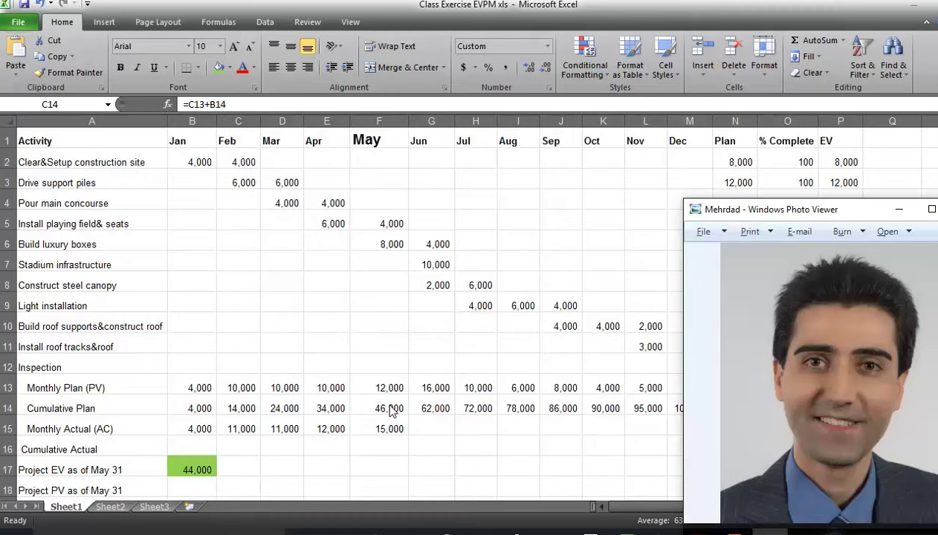
key("alt+Tab")
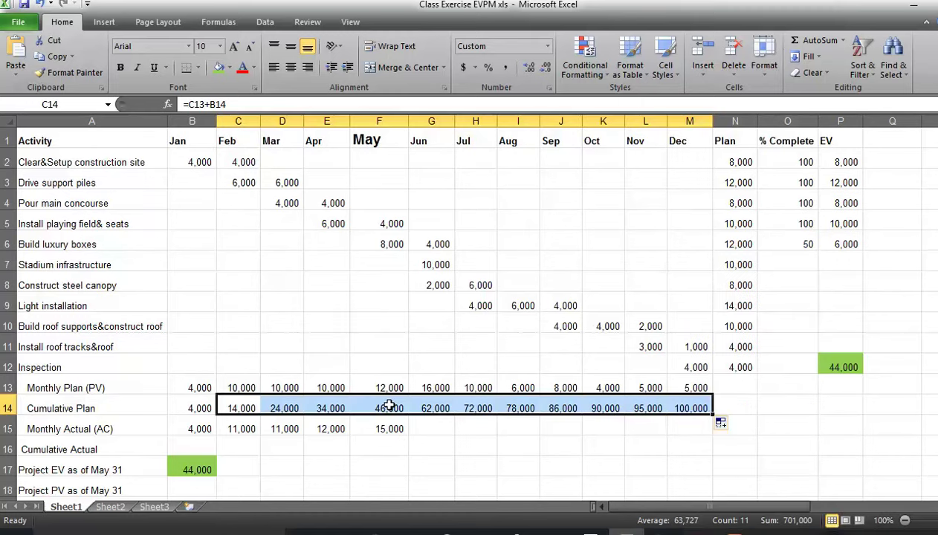
- Give May's Cumulative Plan cell F14 a light blue fill
left_click(388, 405)
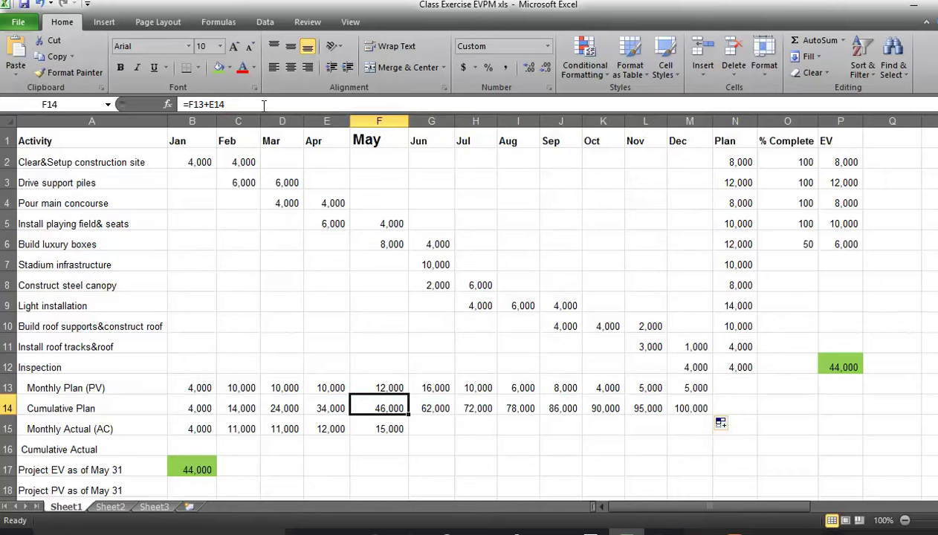
left_click(230, 68)
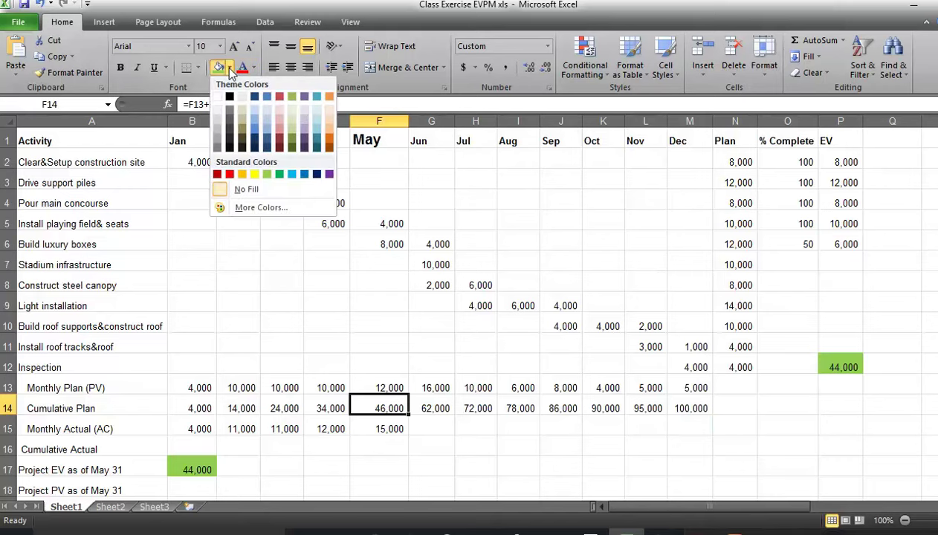
left_click(288, 172)
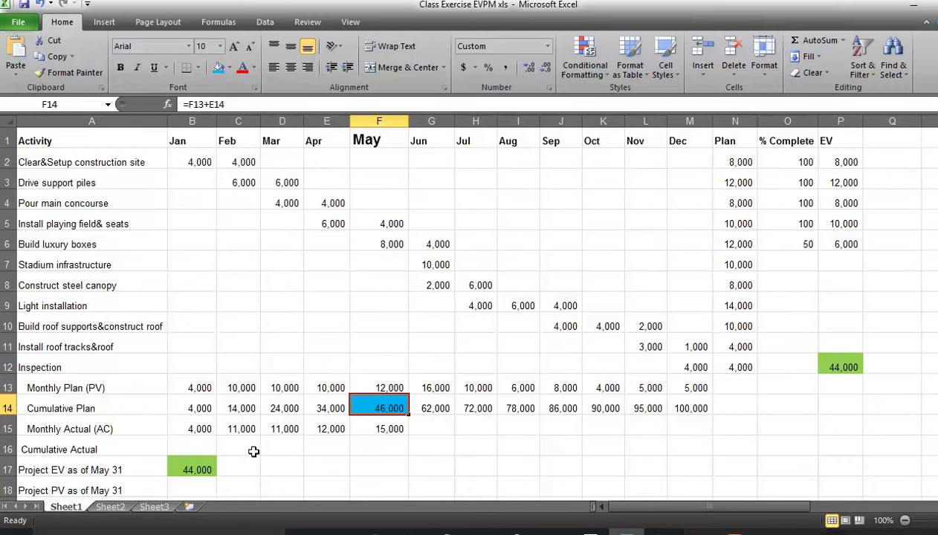
- Link Project PV as of May 31 in B18 to May's Cumulative Plan with =F14 and give it a light blue fill
left_click(175, 488)
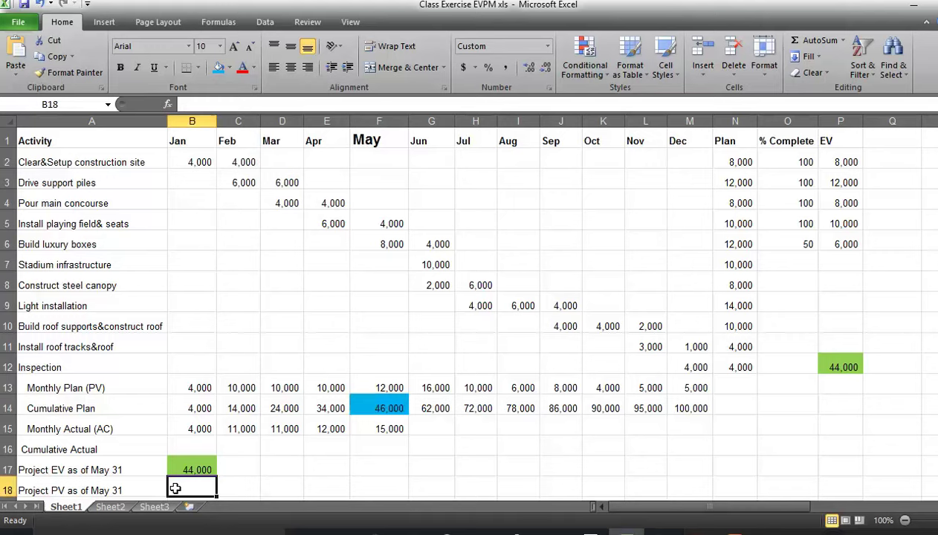
type("=")
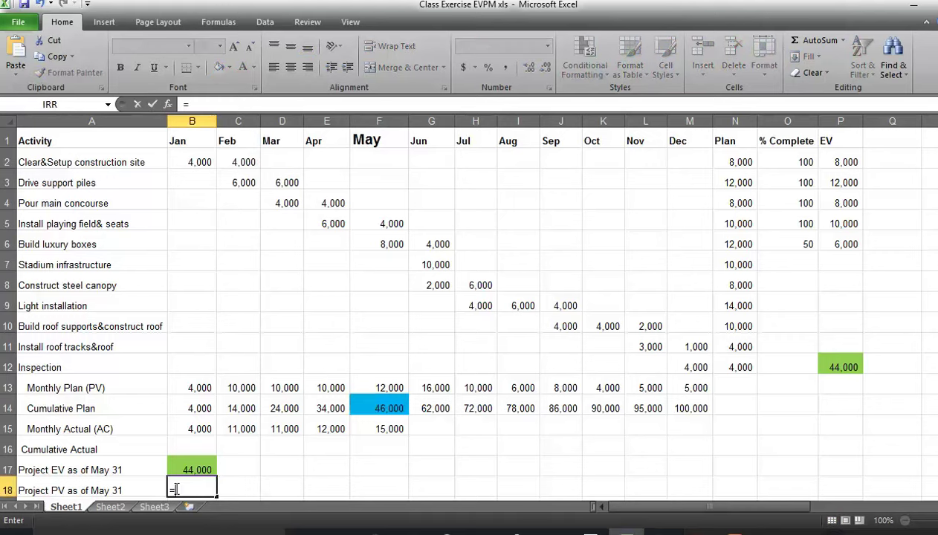
left_click(367, 411)
key("Return")
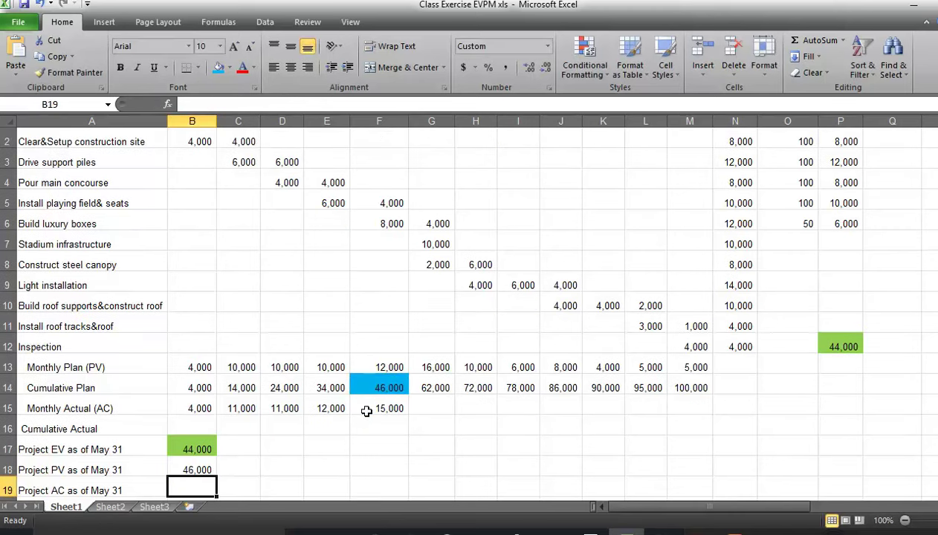
left_click(209, 467)
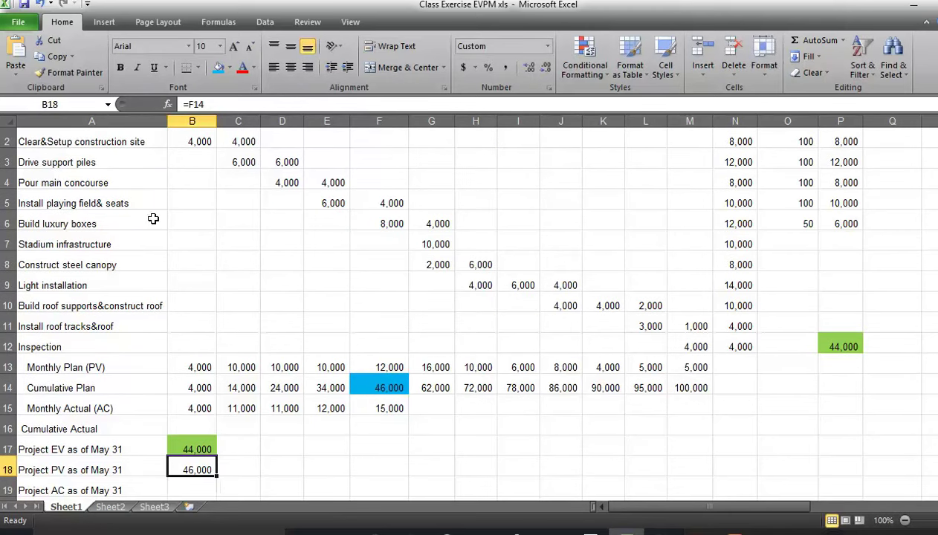
left_click(218, 68)
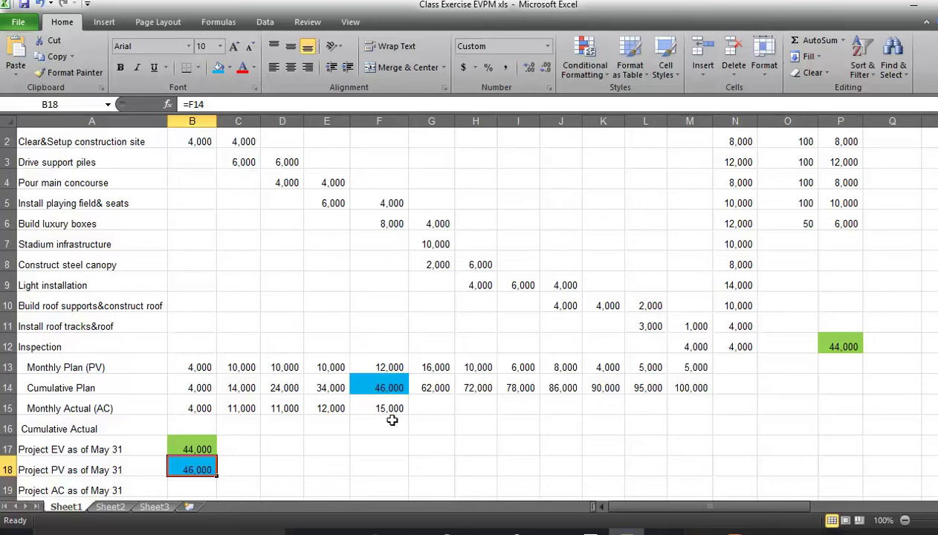
- Enter =B15 in B16 as the January Cumulative Actual
left_click(213, 405)
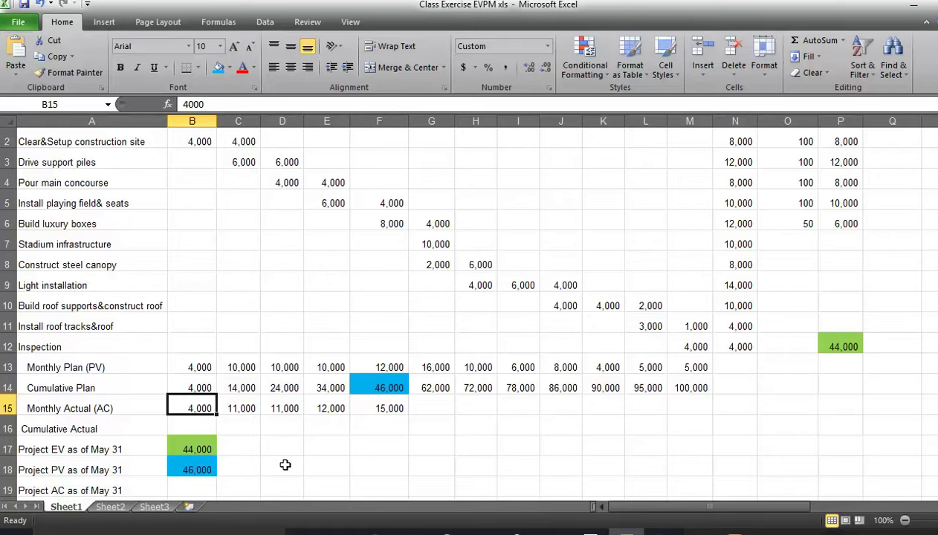
left_click(208, 423)
type("=")
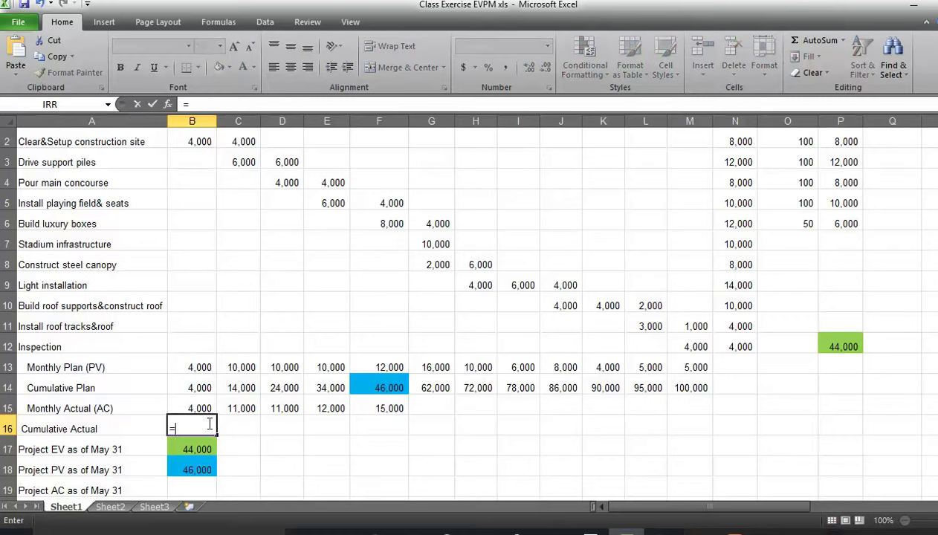
left_click(197, 407)
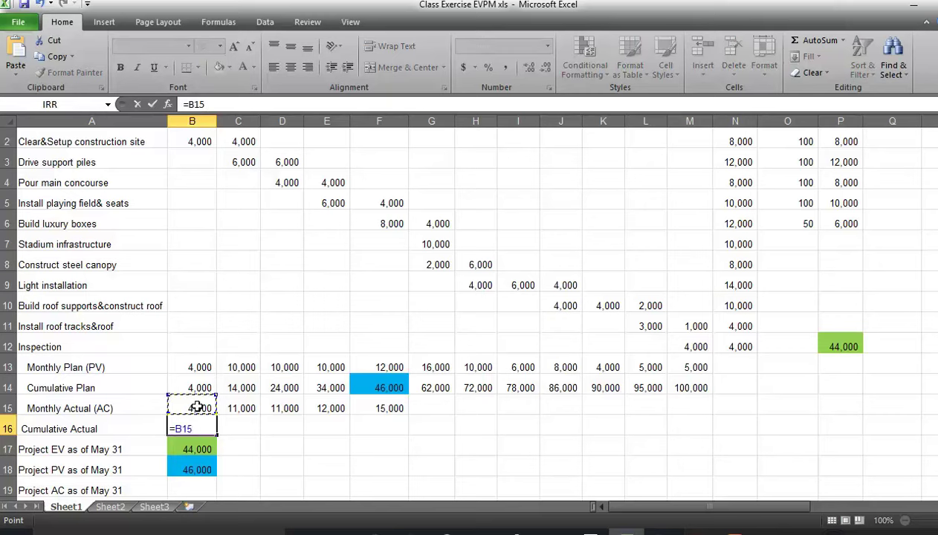
key("Return")
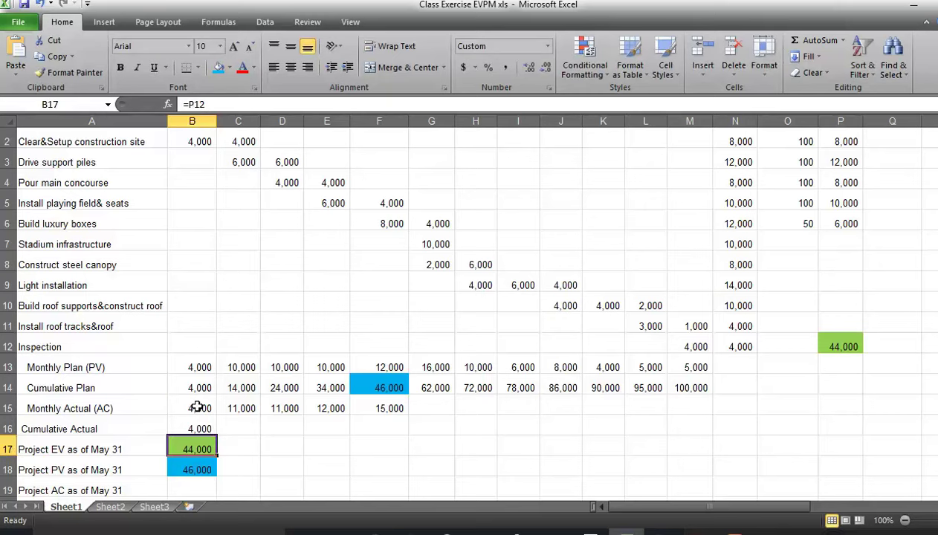
- Enter the Cumulative Actual formula =C15+B16 in C16 for February and fill it across to May, F16
left_click(239, 424)
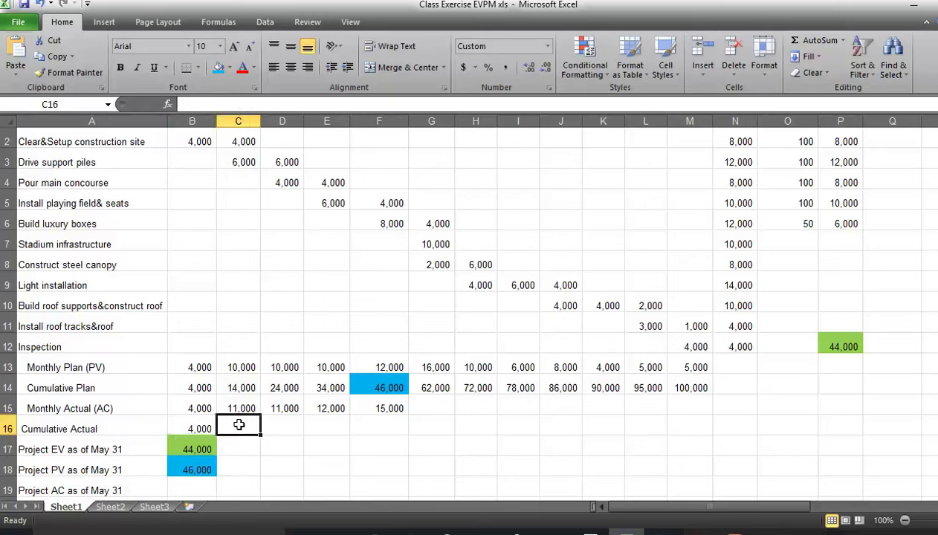
type("=")
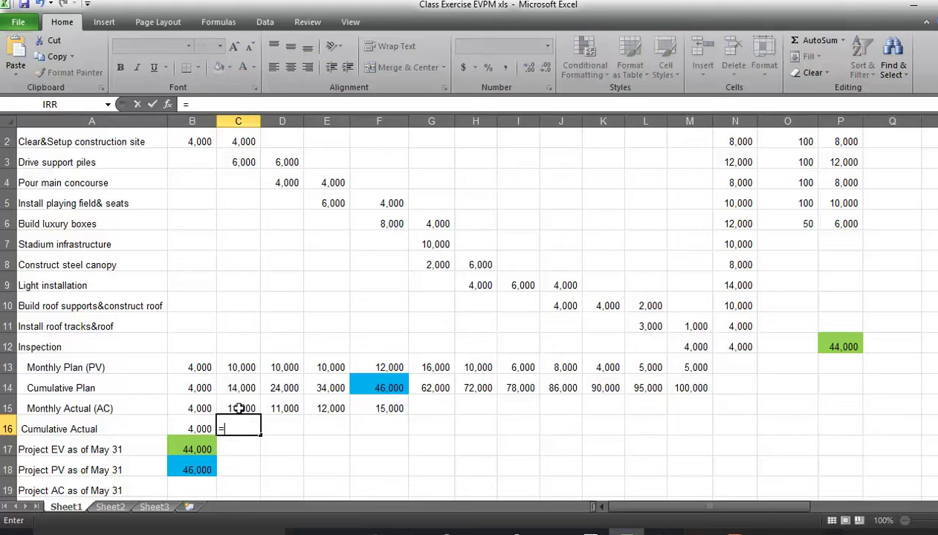
left_click(238, 408)
type("+")
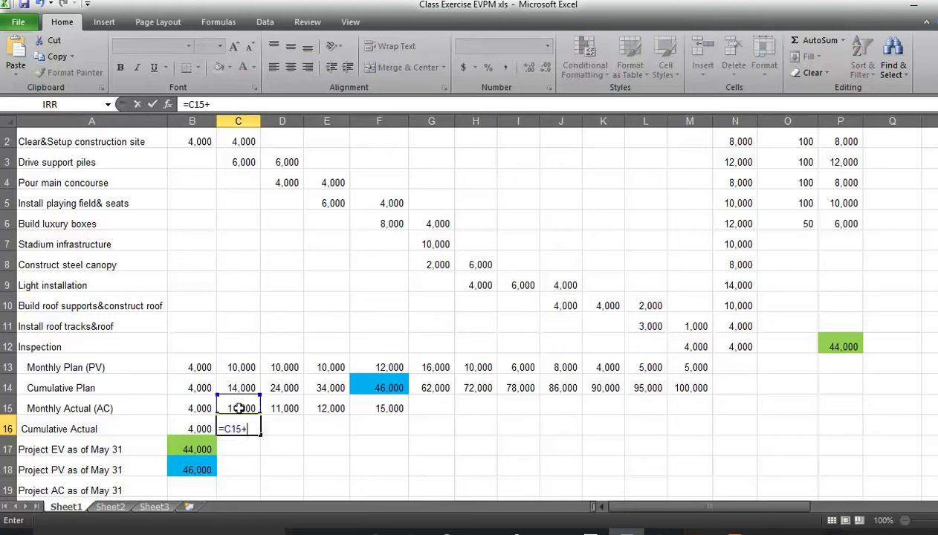
left_click(202, 429)
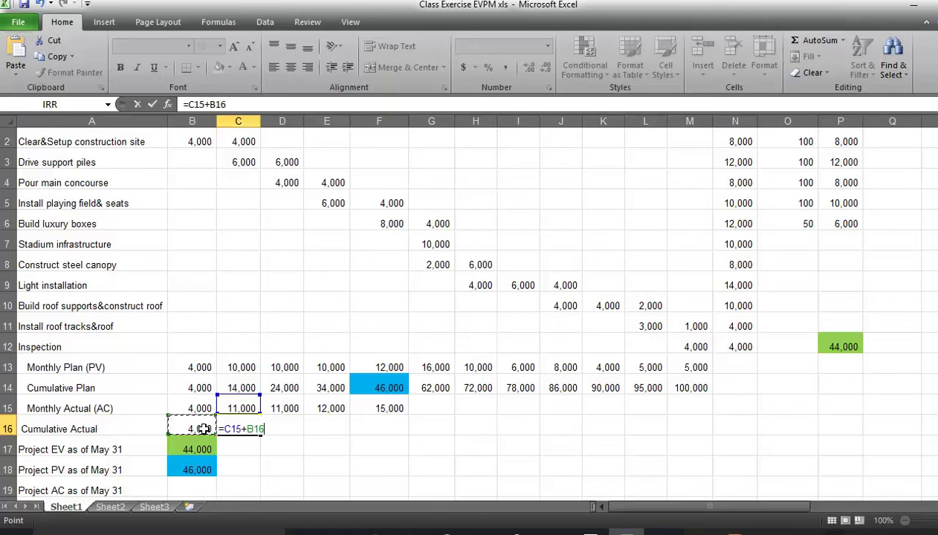
key("Return")
left_click(240, 429)
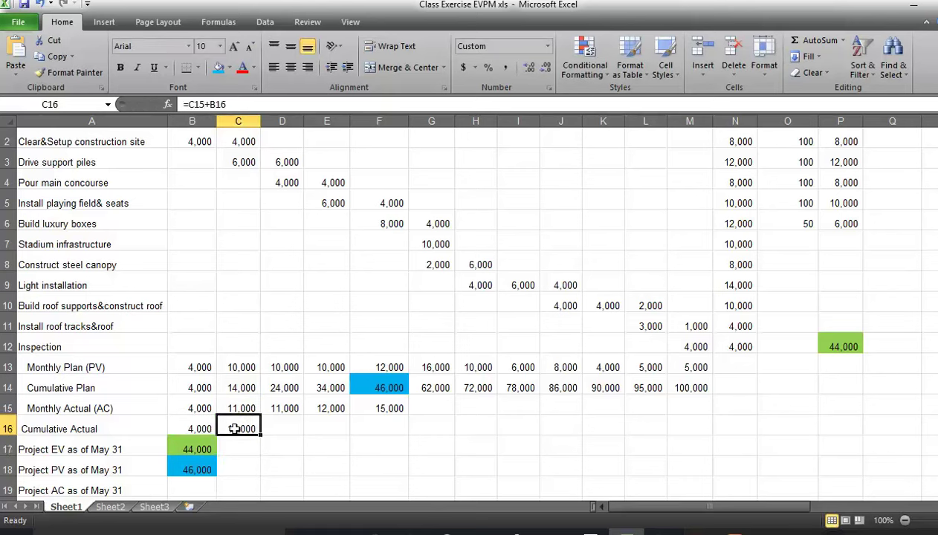
left_click_drag(261, 435, 388, 440)
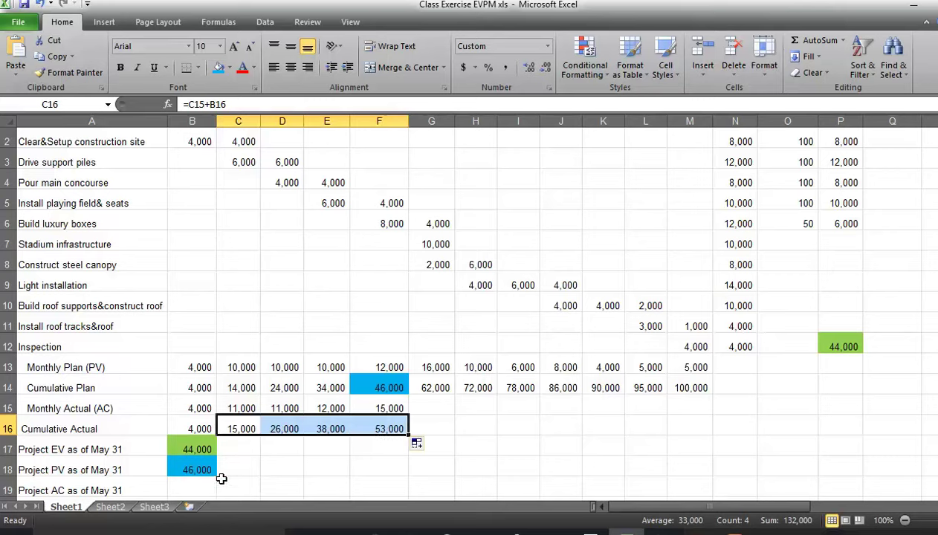
- Give May's Cumulative Actual cell F16 an orange fill and link Project AC as of May 31 in B19 to it with =F16, filled orange too
left_click(192, 485)
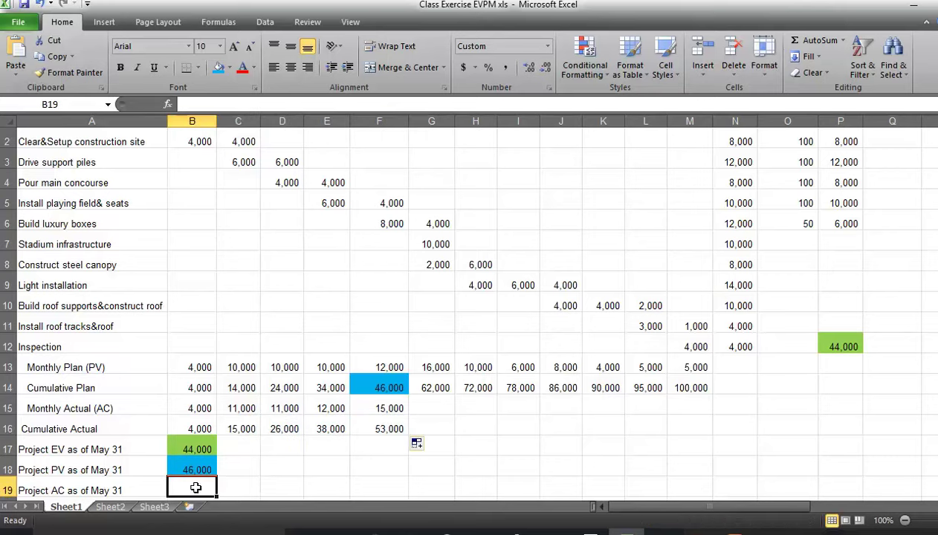
left_click(399, 424)
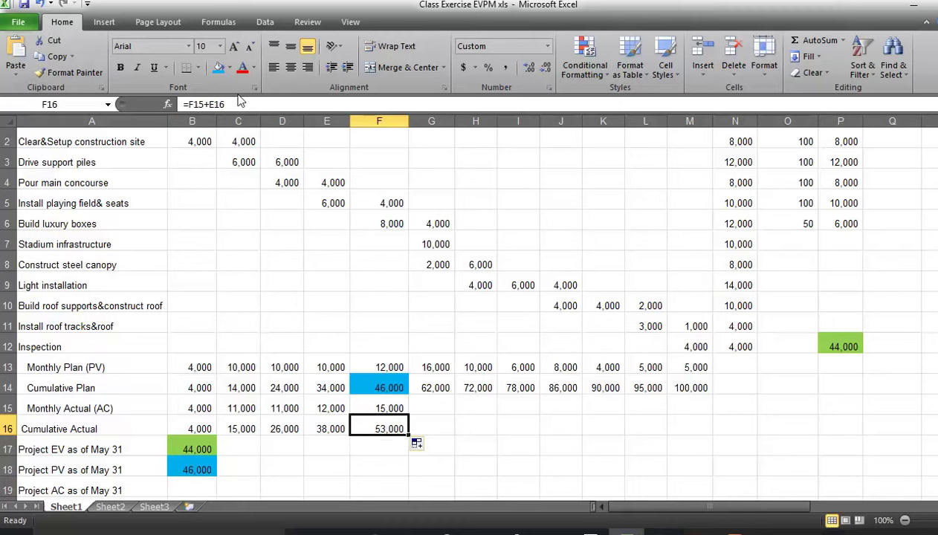
left_click(229, 67)
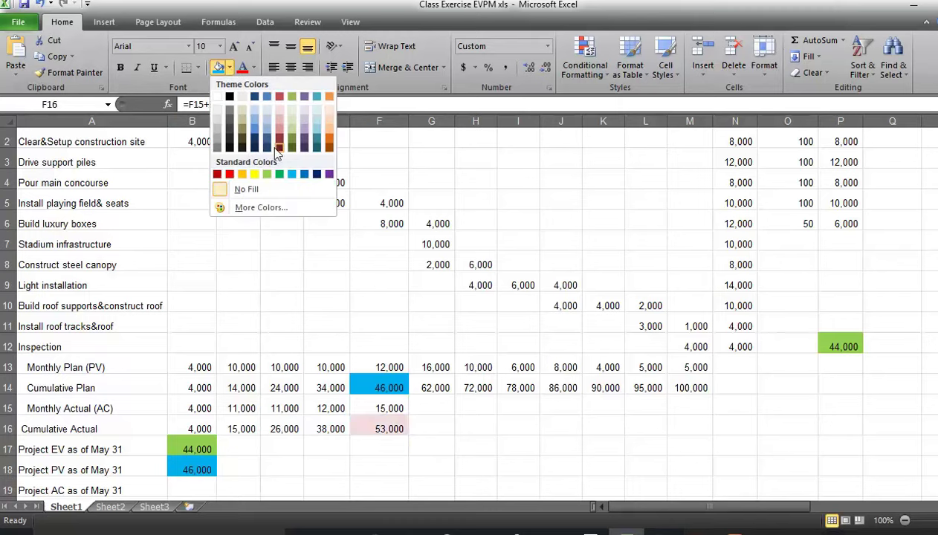
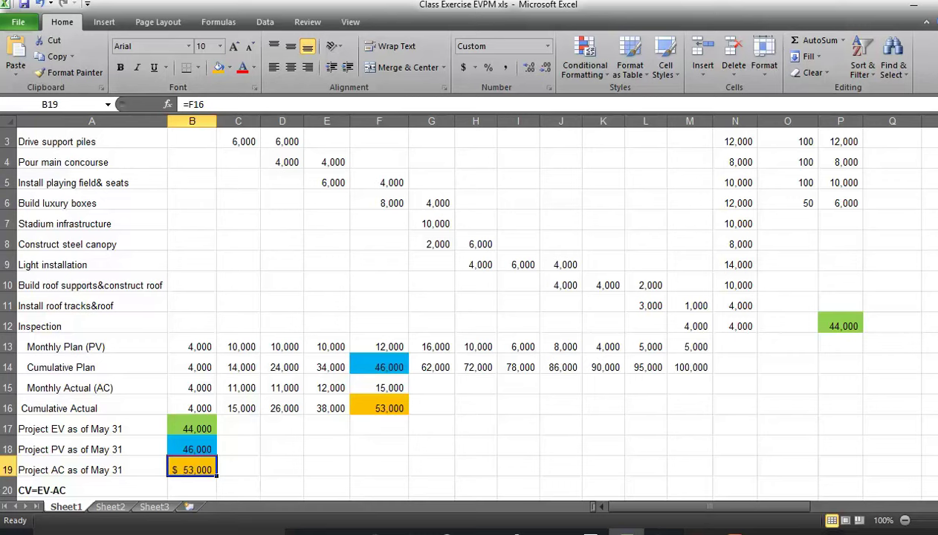
- Calculate the cost variance (CV=EV-AC) in B20 with the formula =B17-B19
scroll(475, 312, "down", 1)
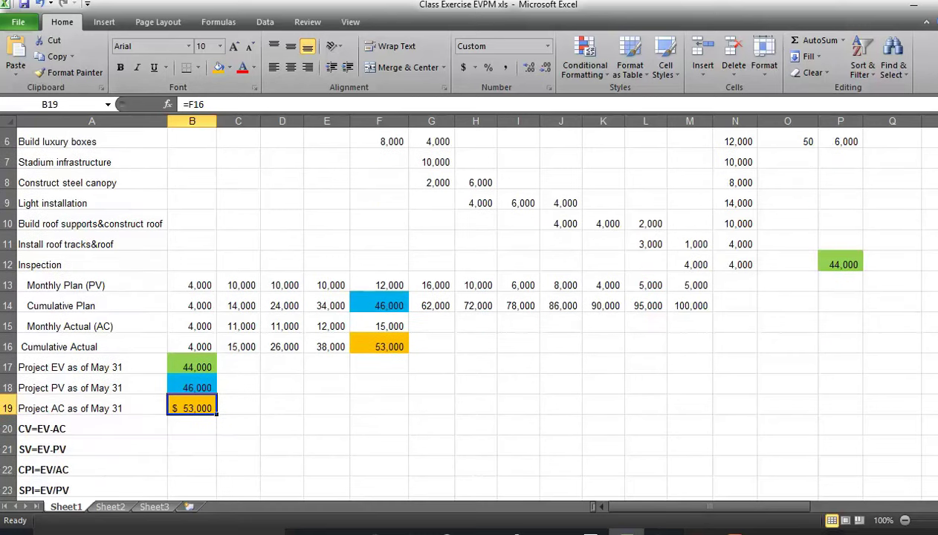
scroll(475, 312, "down", 1)
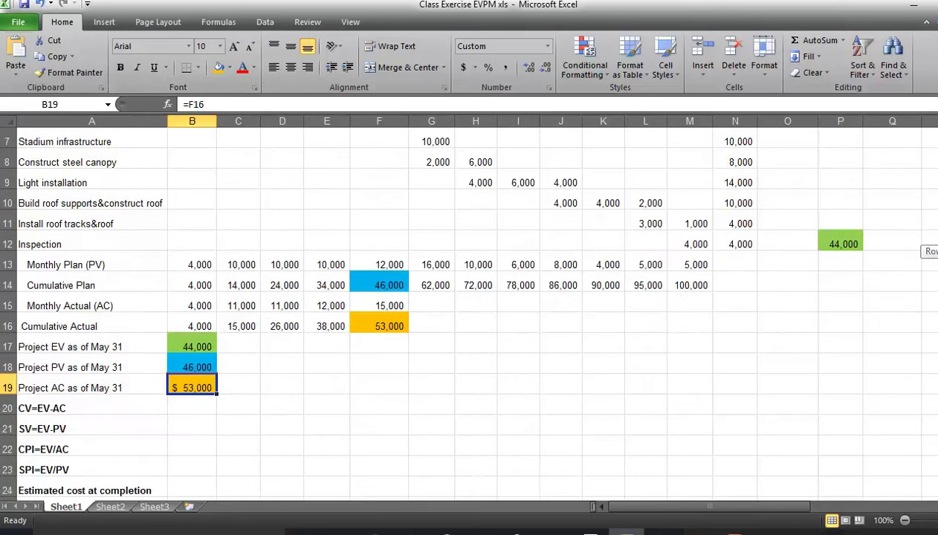
left_click(202, 401)
type("=")
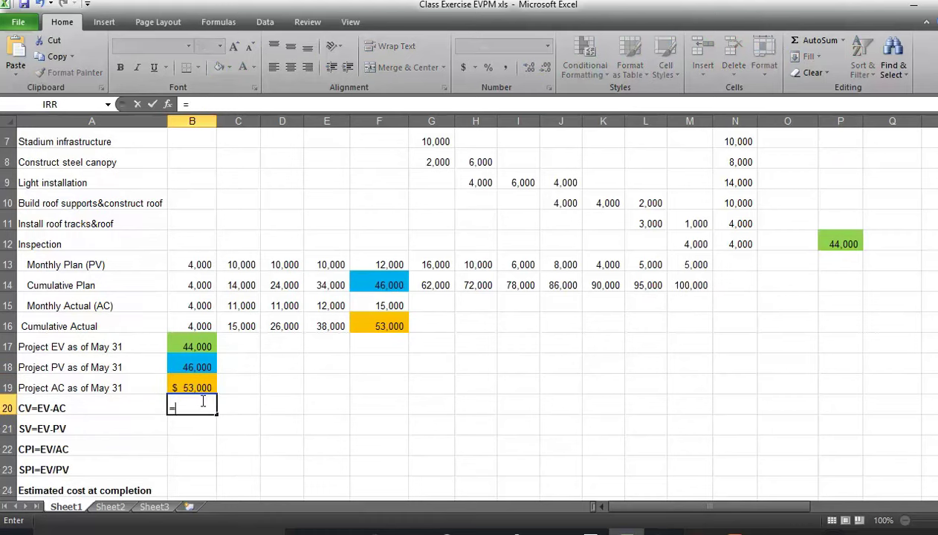
left_click(201, 347)
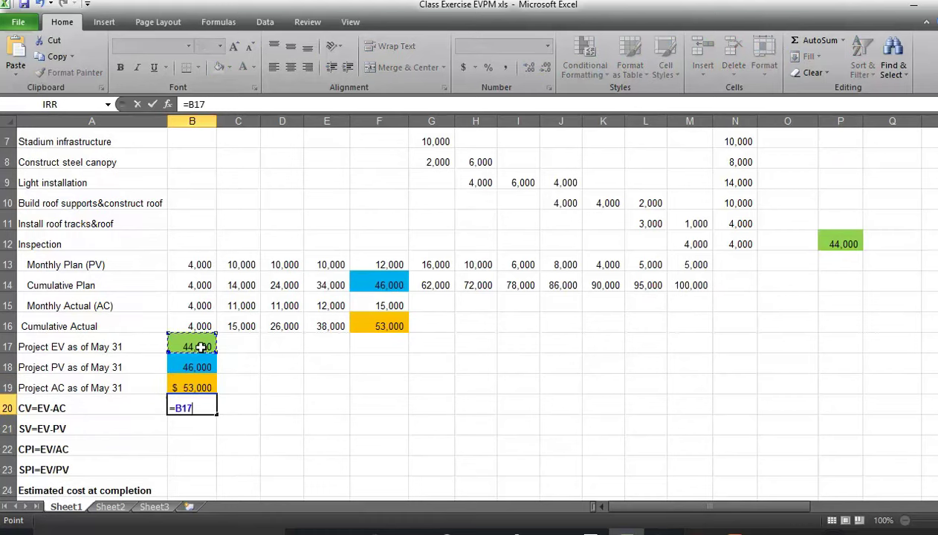
type("-")
left_click(199, 381)
key("Return")
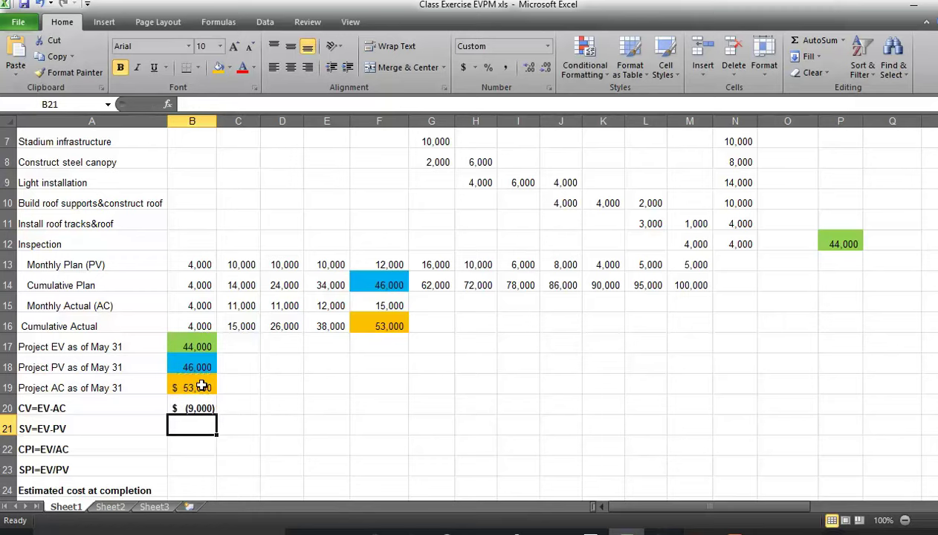
- Calculate the schedule variance (SV=EV-PV) in B21 with the formula =B17-B18
type("=")
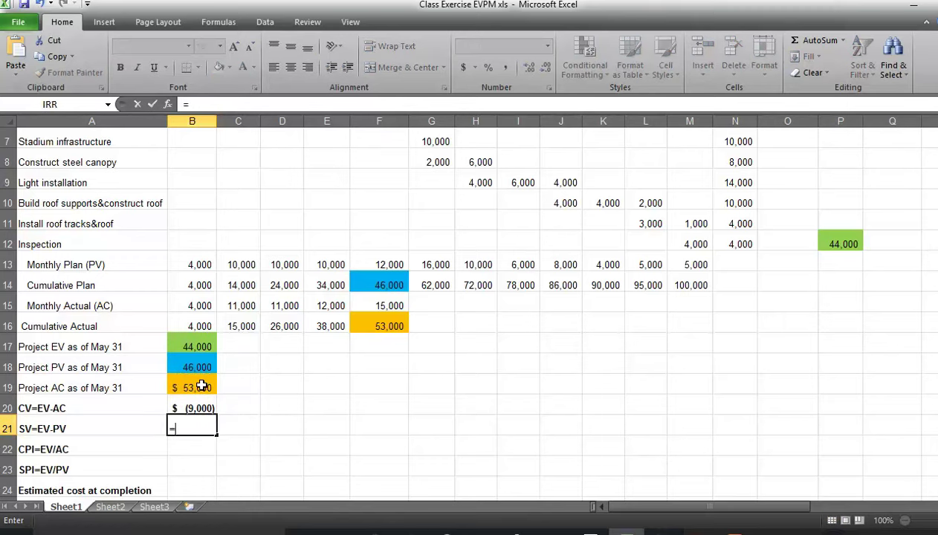
left_click(197, 349)
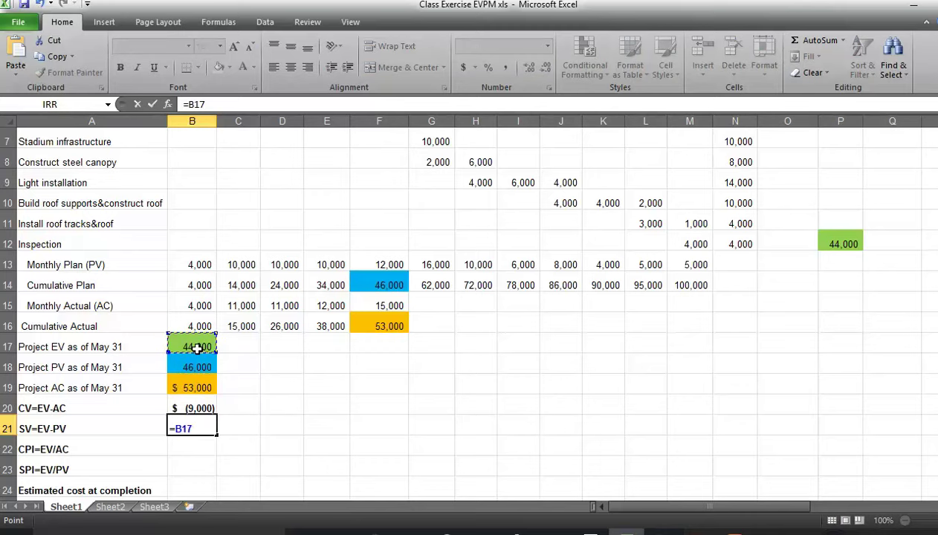
type("-")
left_click(199, 363)
key("Return")
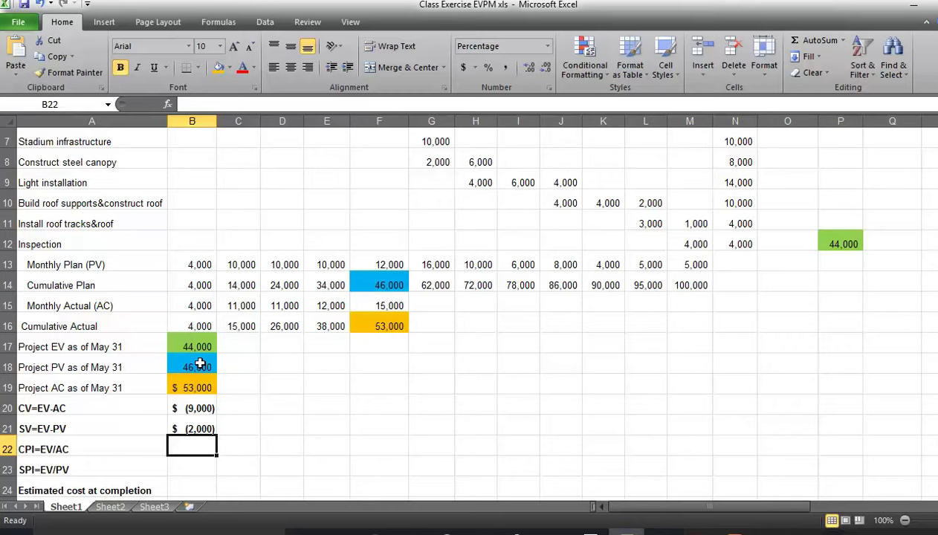
- Calculate the cost performance index (CPI=EV/AC) in B22 with the formula =B17/B19
type("=")
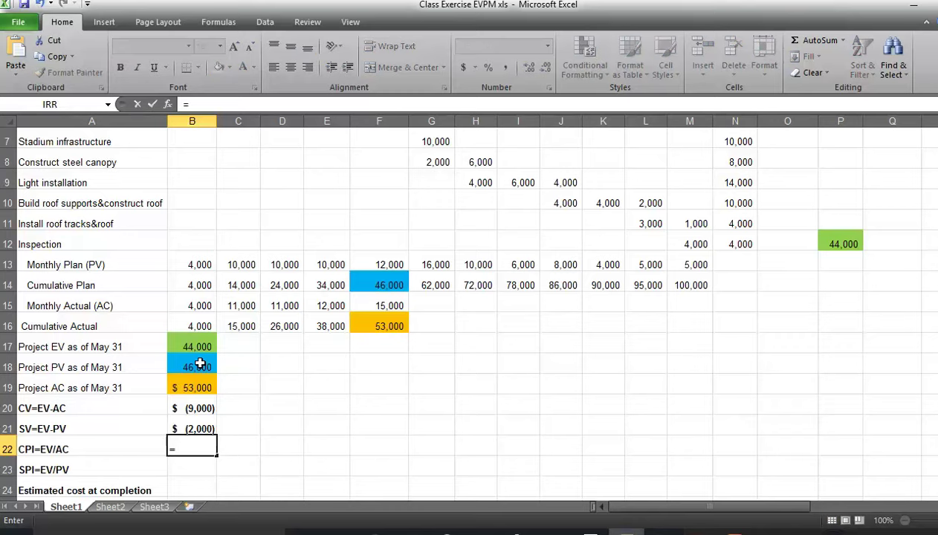
left_click(193, 345)
type("/")
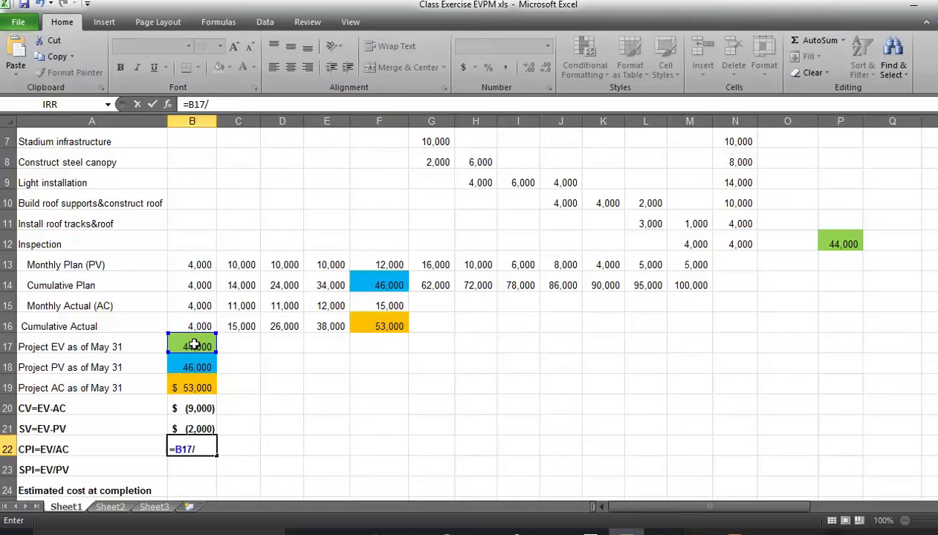
left_click(197, 385)
key("Return")
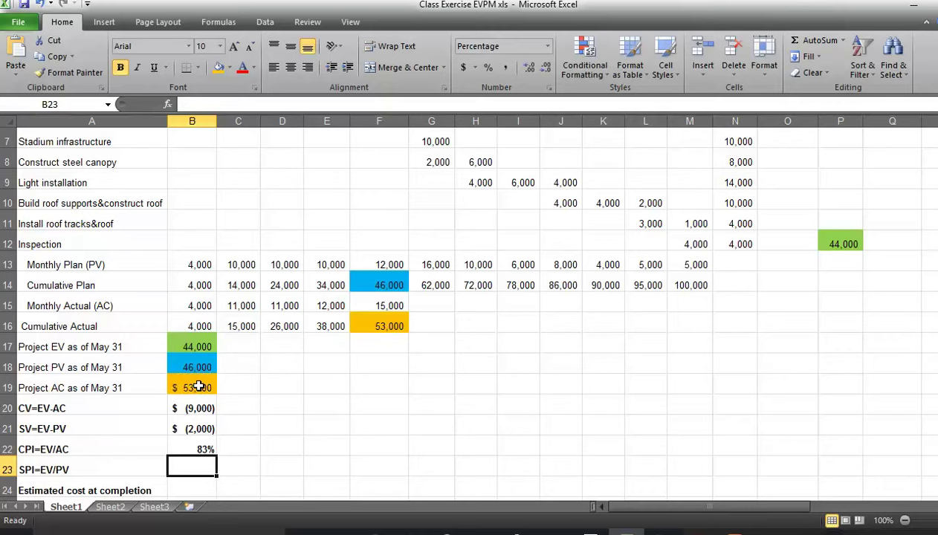
- Calculate the schedule performance index (SPI=EV/PV) in B23 with the formula =B17/B18
type("=")
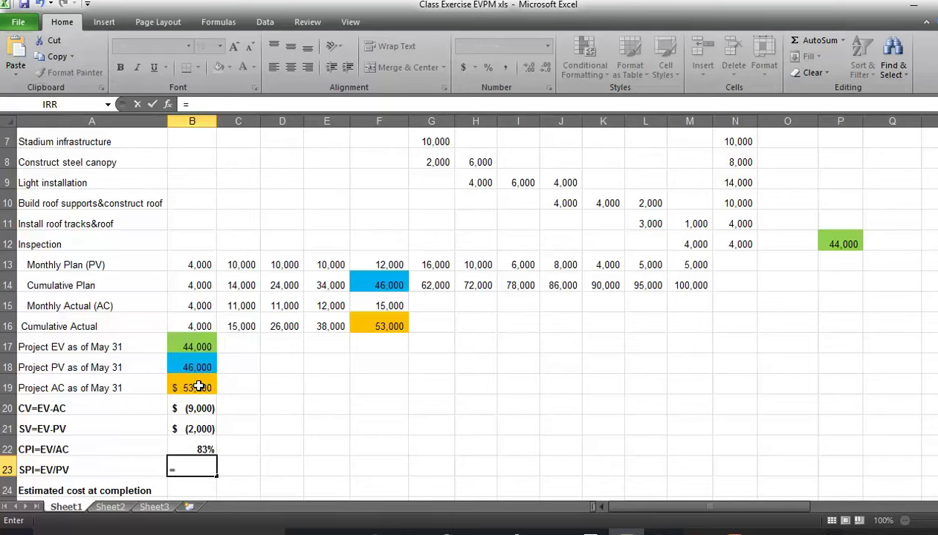
left_click(196, 336)
type("/")
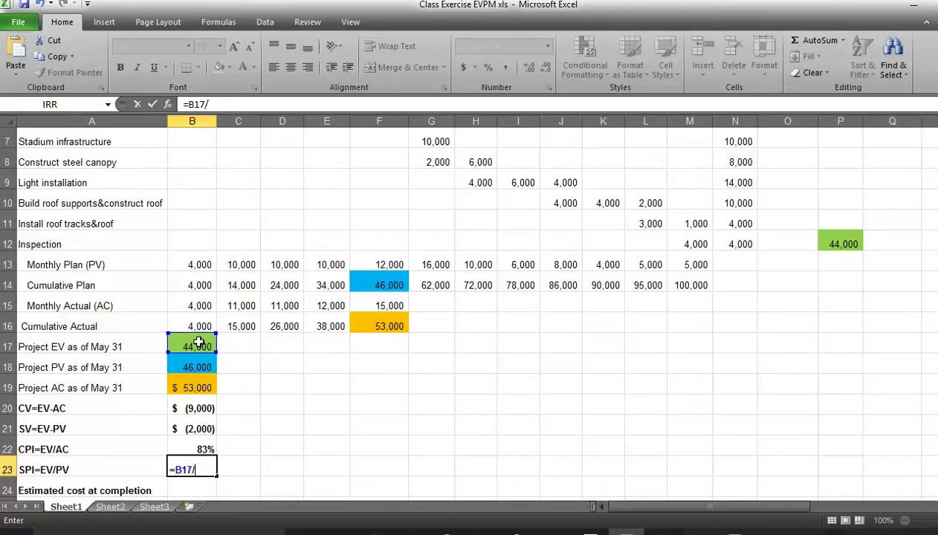
left_click(203, 366)
key("Return")
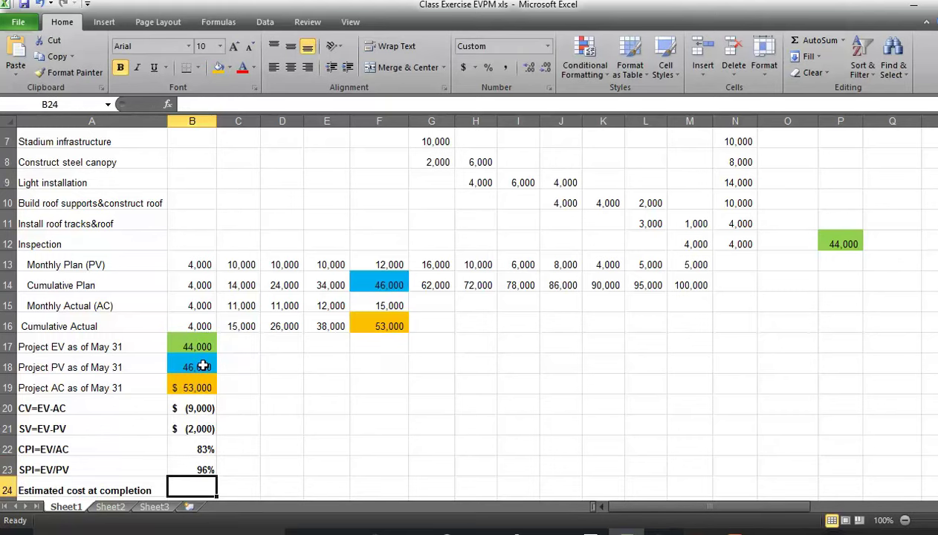
- Calculate the Estimated cost at completion in B24 by dividing December's Cumulative Plan by the CPI, =M14/B22
scroll(203, 366, "down", 2)
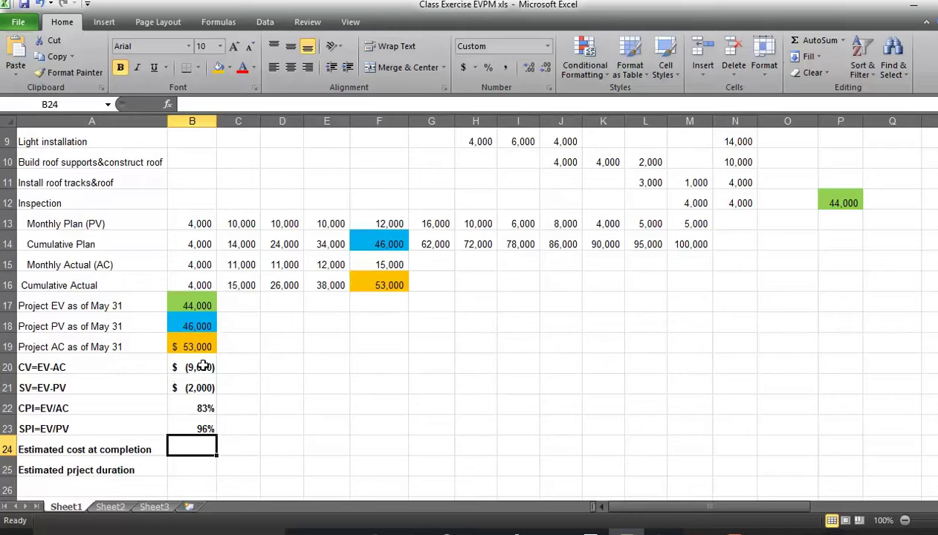
type("=")
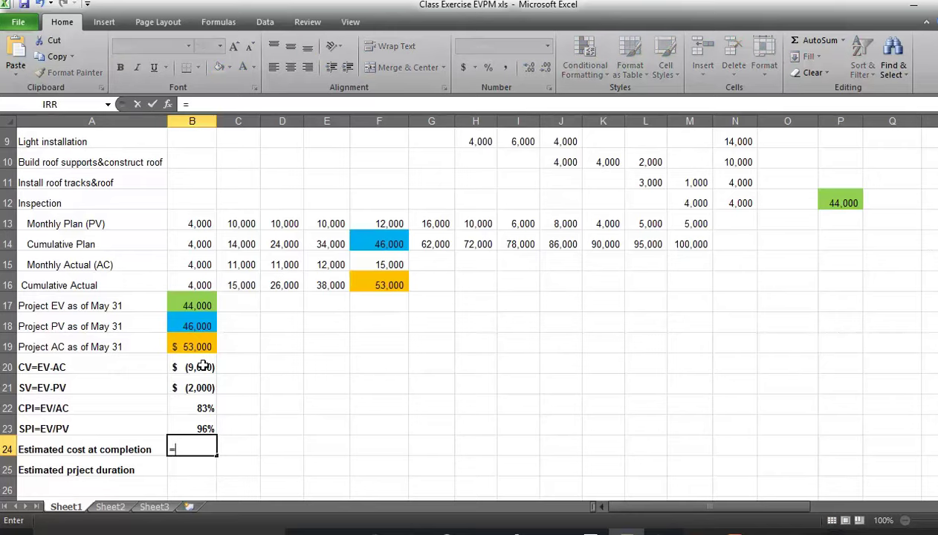
left_click(699, 245)
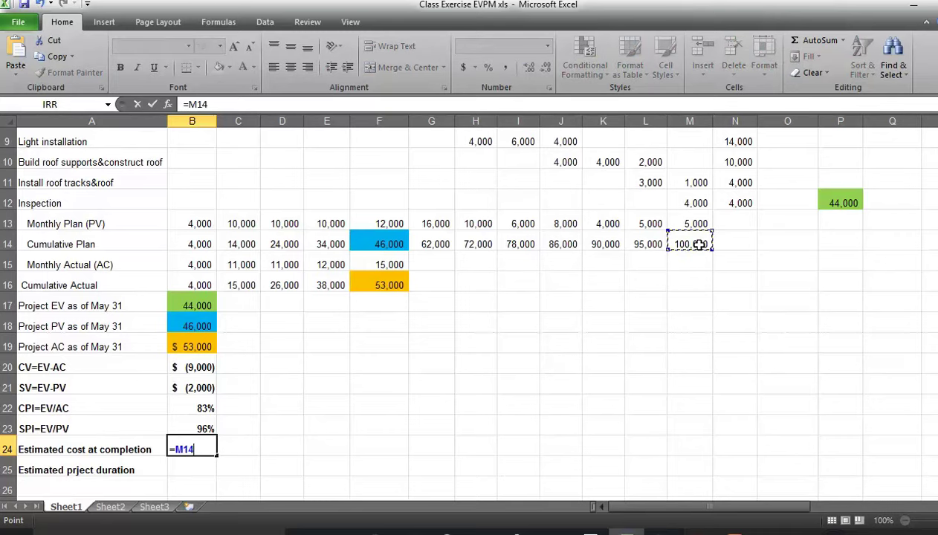
type("/")
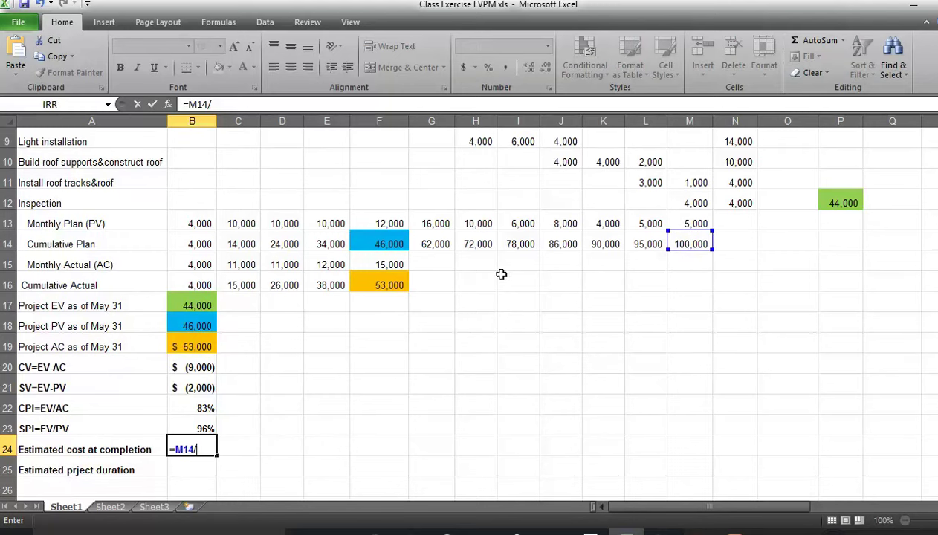
left_click(180, 409)
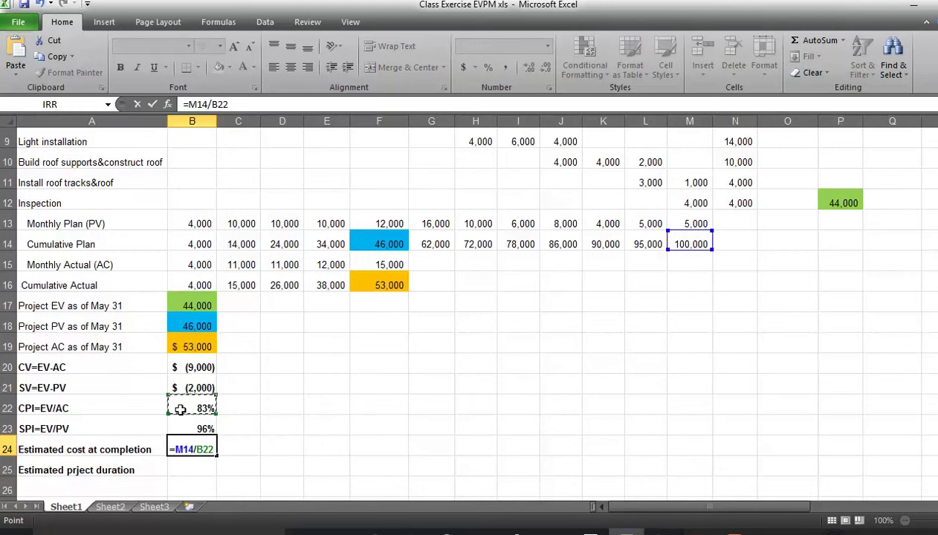
key("Return")
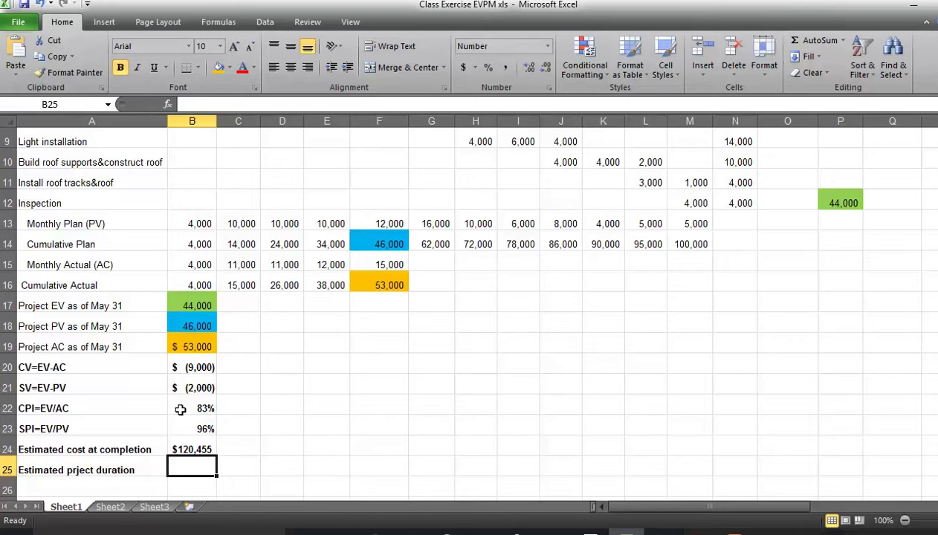
- Calculate the estimated project duration in B25 by dividing 12 months by the SPI, =12/B23
type("=12")
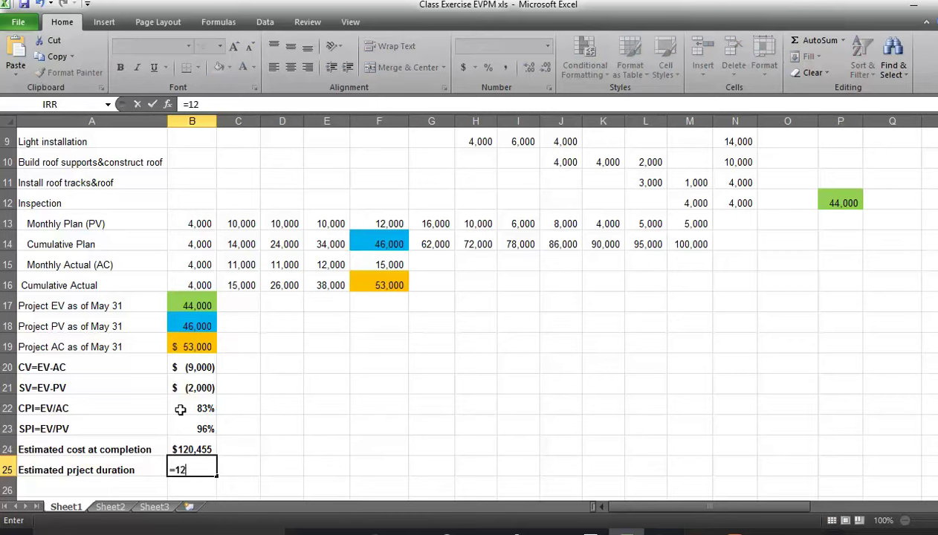
type("/")
left_click(195, 427)
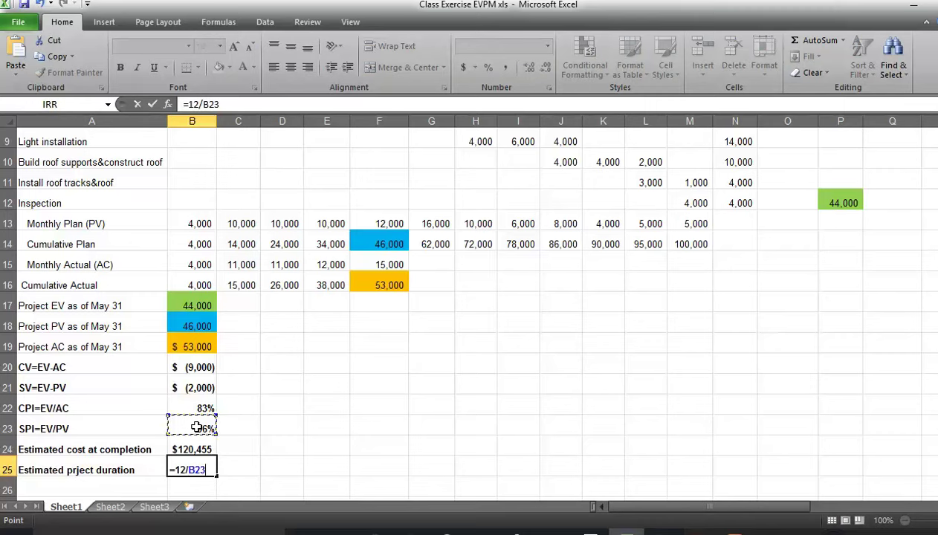
key("Return")
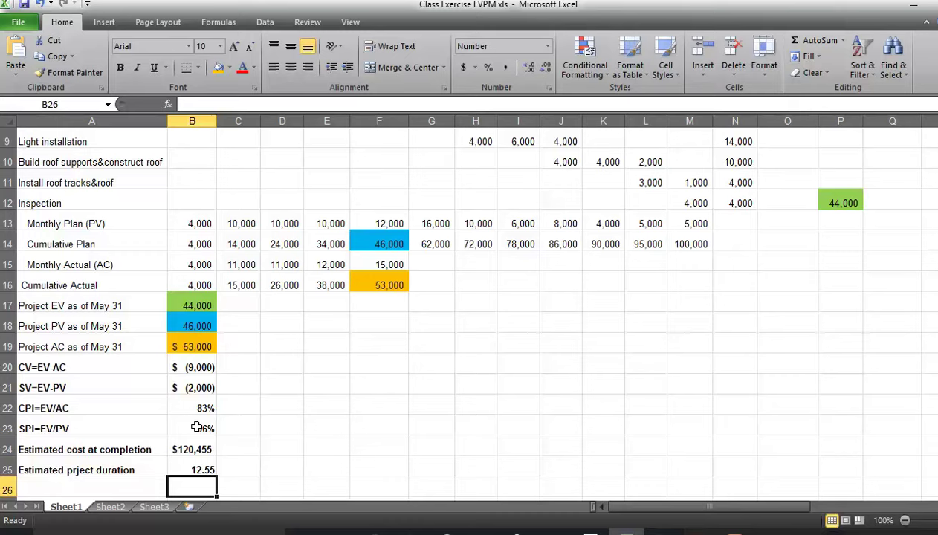
key("alt+Tab")
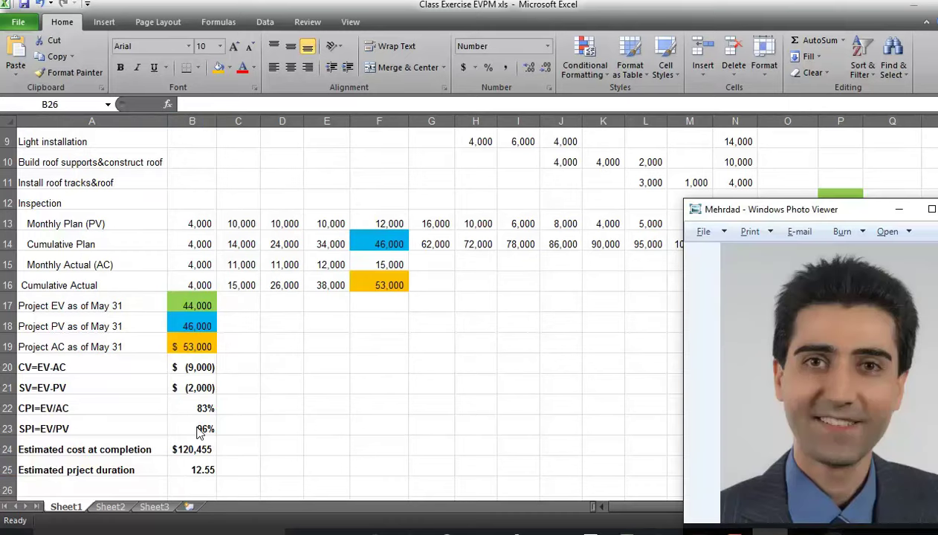